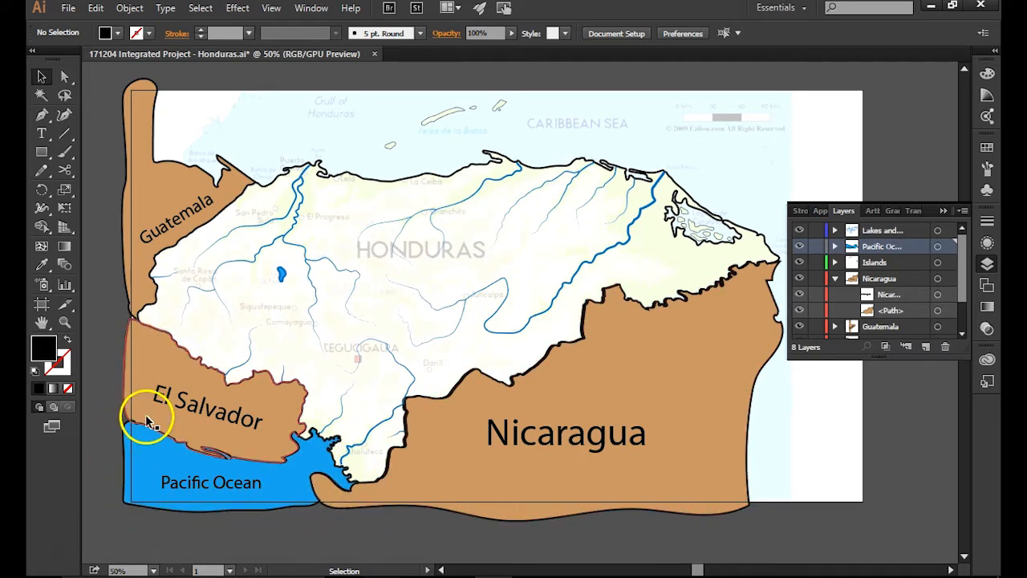
# Step: Hide the lakes, Pacific Ocean and Islands layers of the Honduras map
pyautogui.press('space')
pyautogui.moveTo(392, 265); pyautogui.dragTo(379, 304)
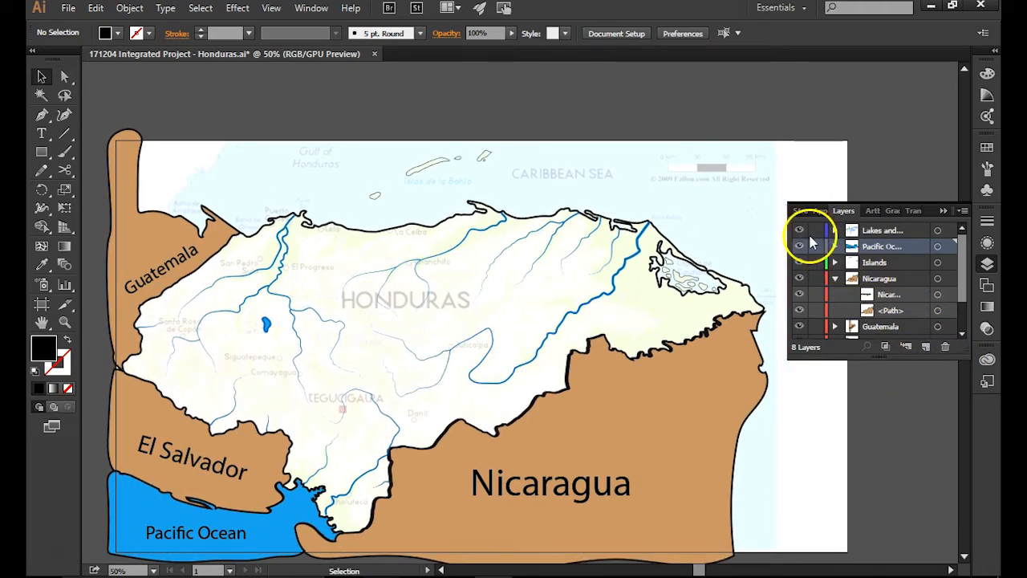
pyautogui.click(800, 232)
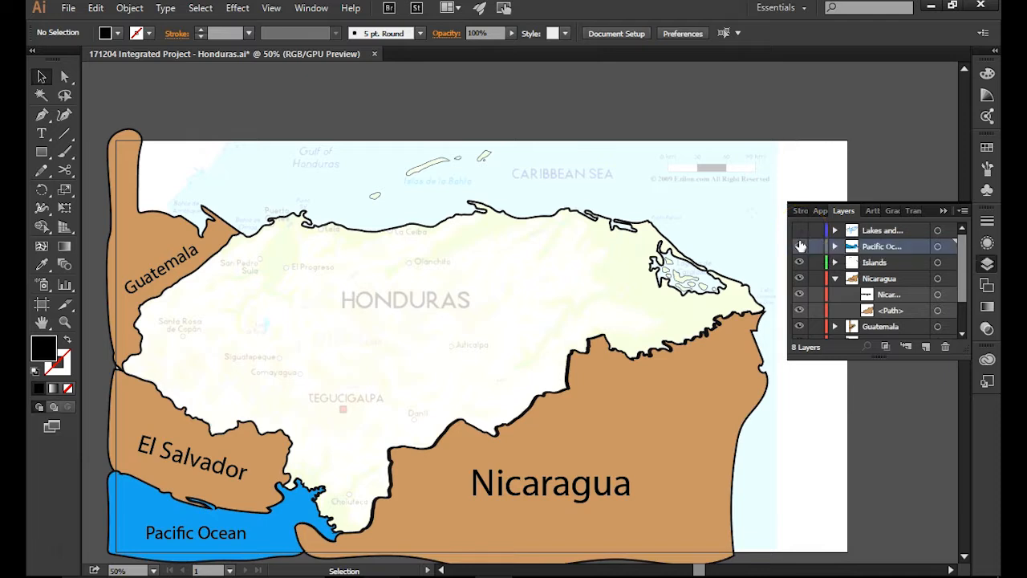
pyautogui.click(800, 248)
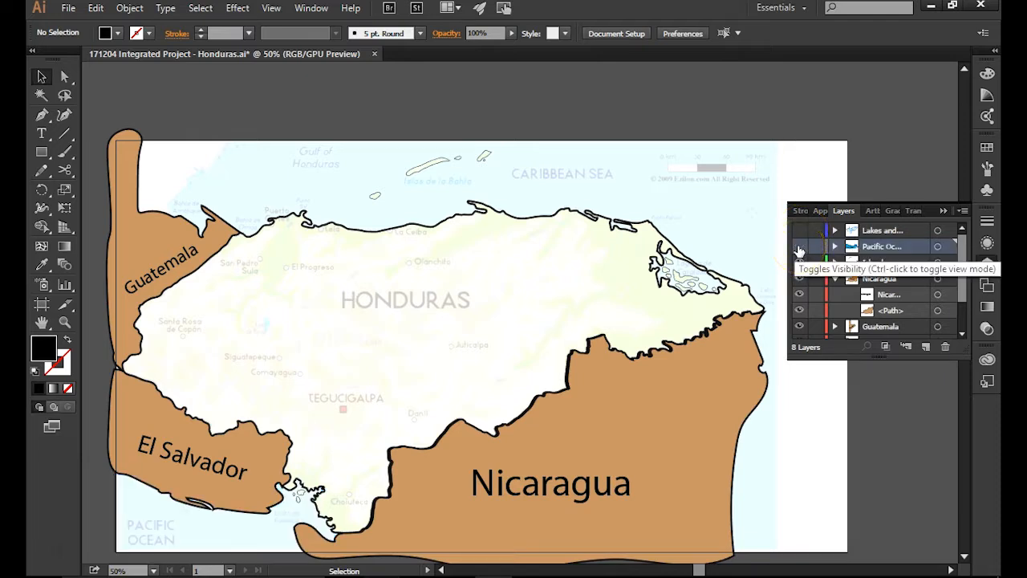
pyautogui.click(801, 264)
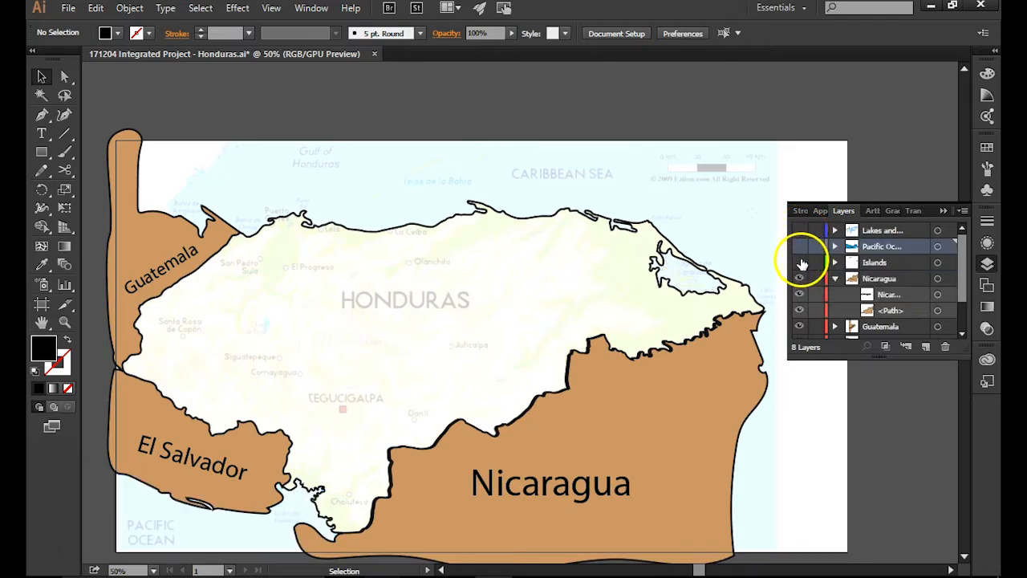
# Step: Expand the Guatemala layer to list its label and path, and check the contents of the Borders layer
pyautogui.moveTo(961, 269); pyautogui.dragTo(955, 294)
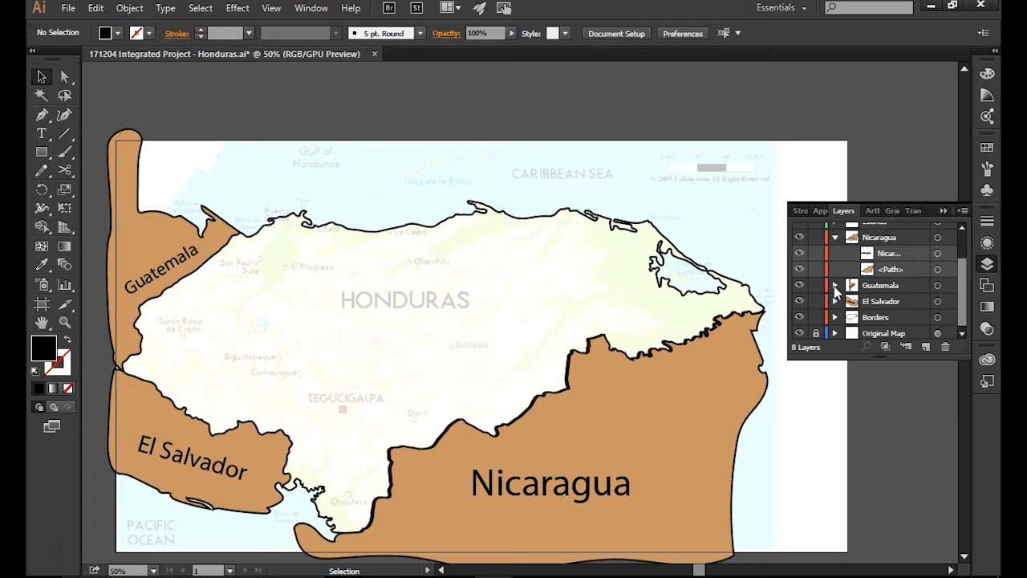
pyautogui.click(834, 286)
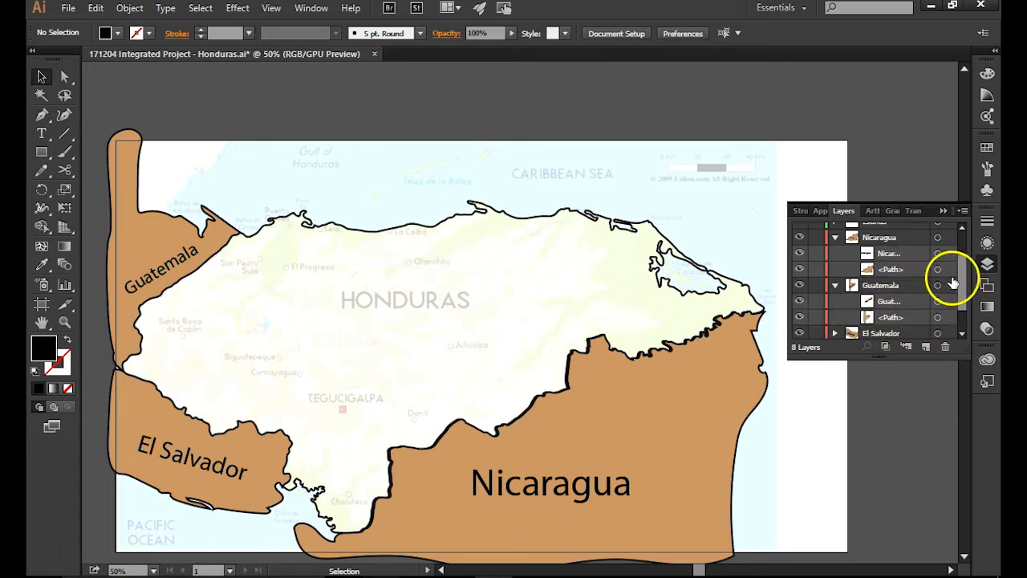
pyautogui.scroll(-2, 951, 282)
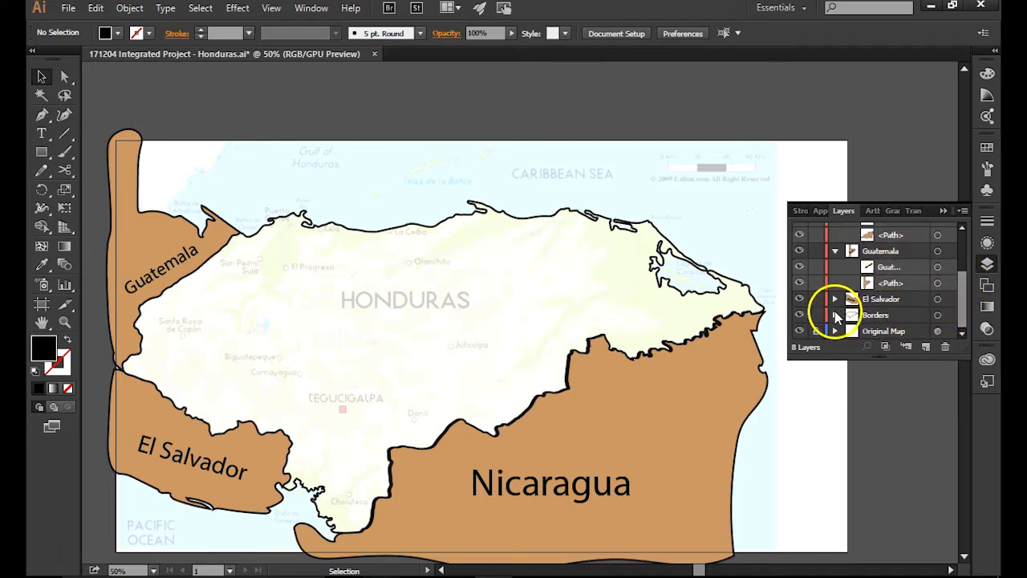
pyautogui.click(835, 315)
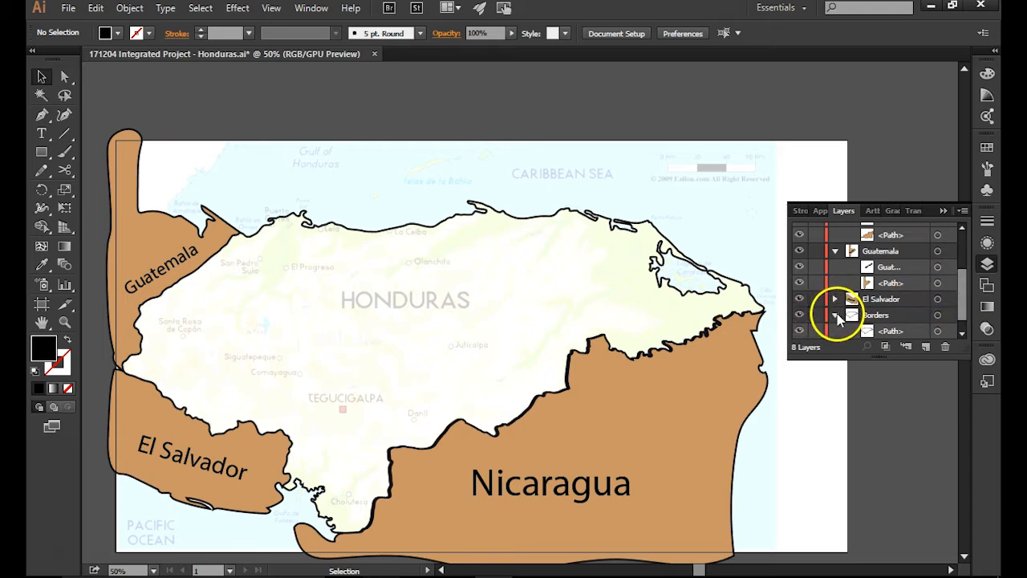
pyautogui.click(836, 315)
pyautogui.scroll(4, 883, 311)
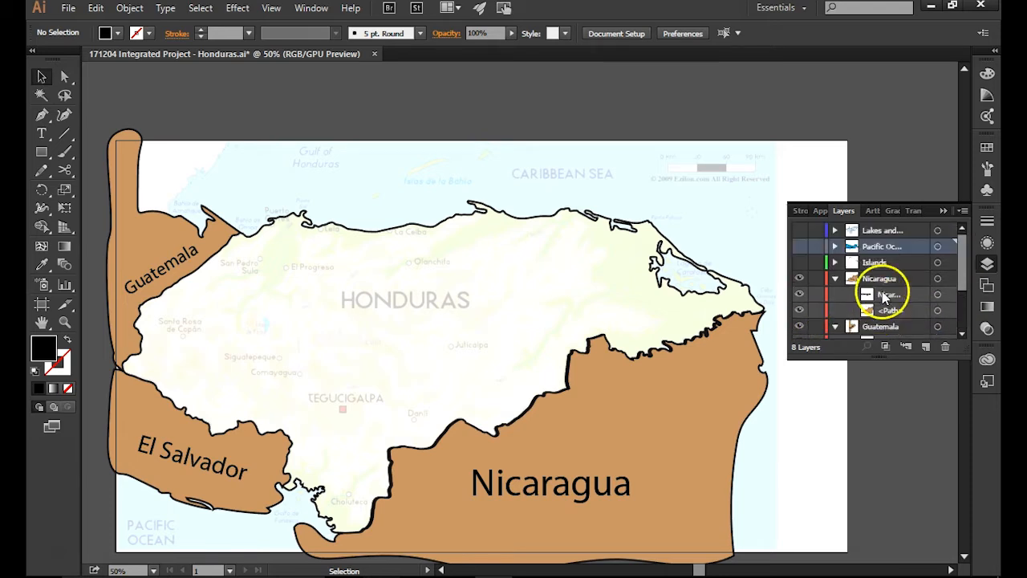
# Step: Create a new layer above the lakes layer and name it Caribbean Sea
pyautogui.click(882, 230)
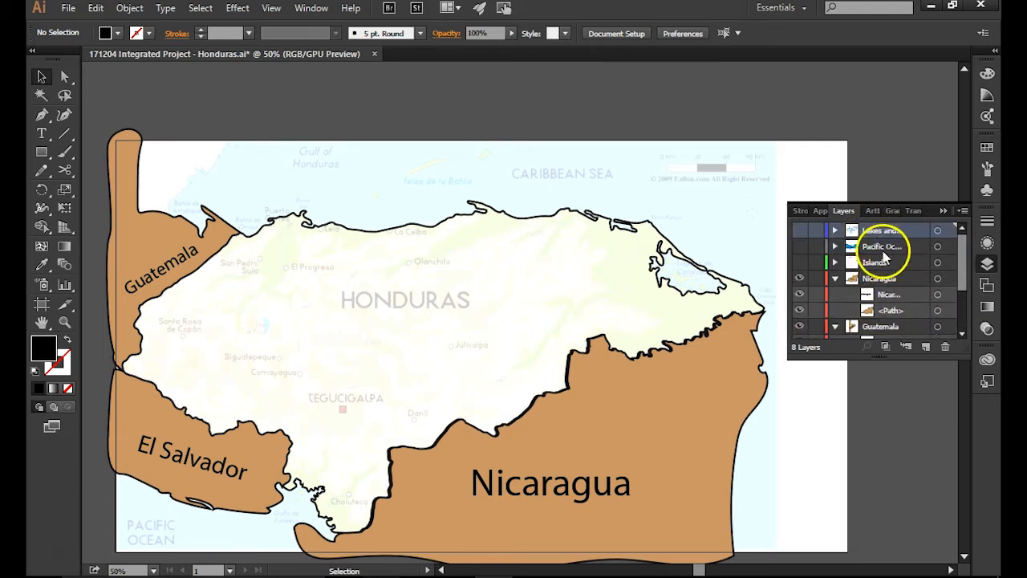
pyautogui.click(932, 348)
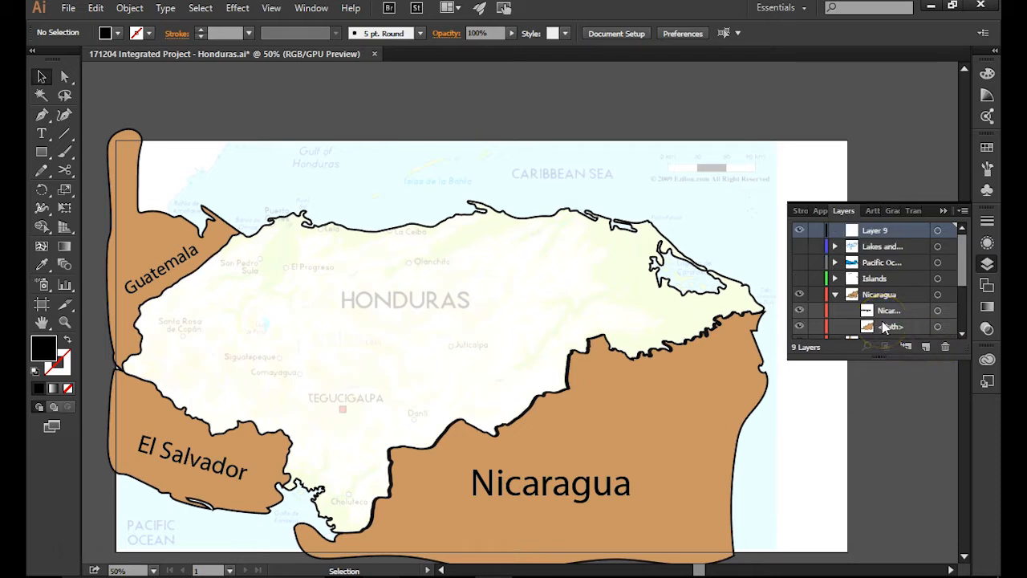
pyautogui.doubleClick(880, 236)
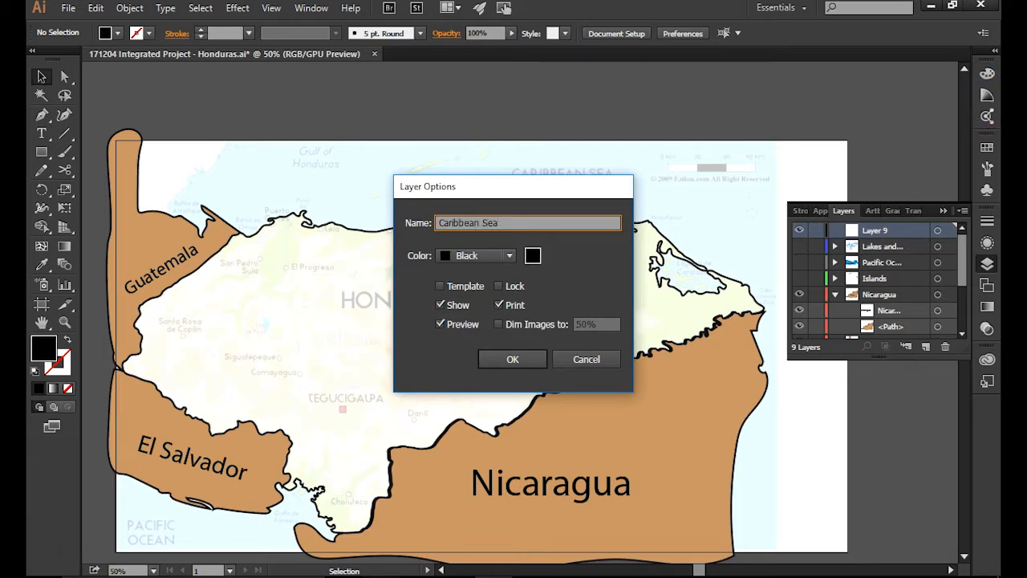
pyautogui.press('Return')
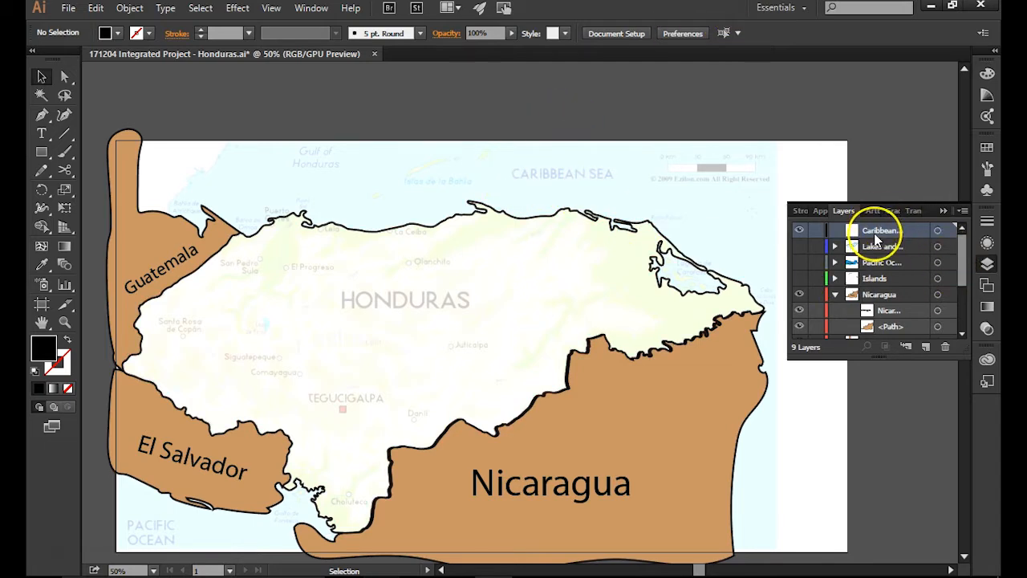
pyautogui.moveTo(963, 276); pyautogui.dragTo(966, 312)
pyautogui.click(937, 315)
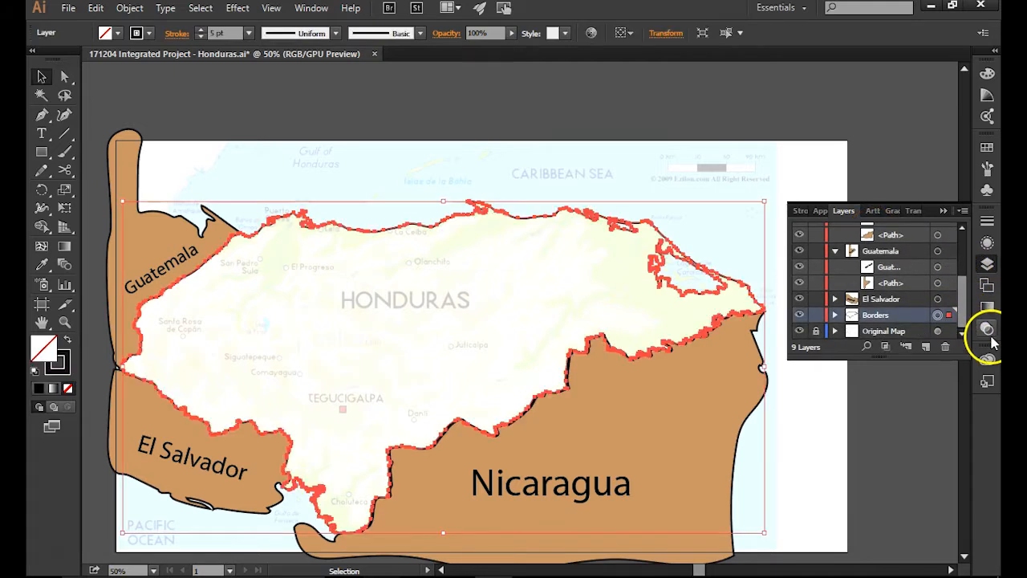
pyautogui.moveTo(964, 317)
pyautogui.mouseDown()
pyautogui.moveTo(963, 287)
pyautogui.moveTo(967, 300)
pyautogui.mouseUp()
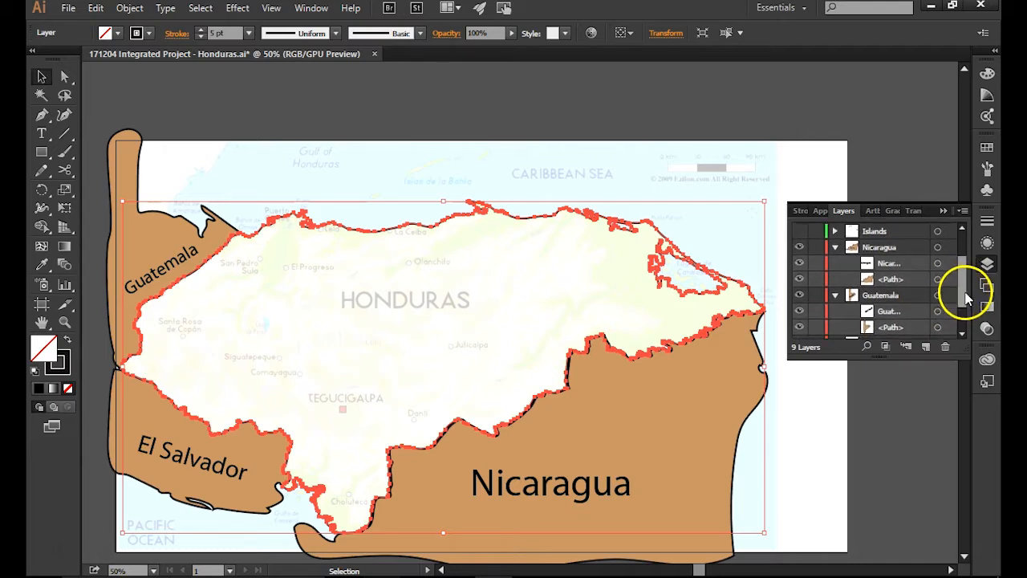
pyautogui.click(895, 282)
pyautogui.moveTo(965, 287); pyautogui.dragTo(966, 299)
pyautogui.keyDown('shift'); pyautogui.click(894, 298); pyautogui.keyUp('shift')
# Step: Select the Guatemala path, the Nicaragua path and the Borders layer's artwork together
pyautogui.click(937, 298)
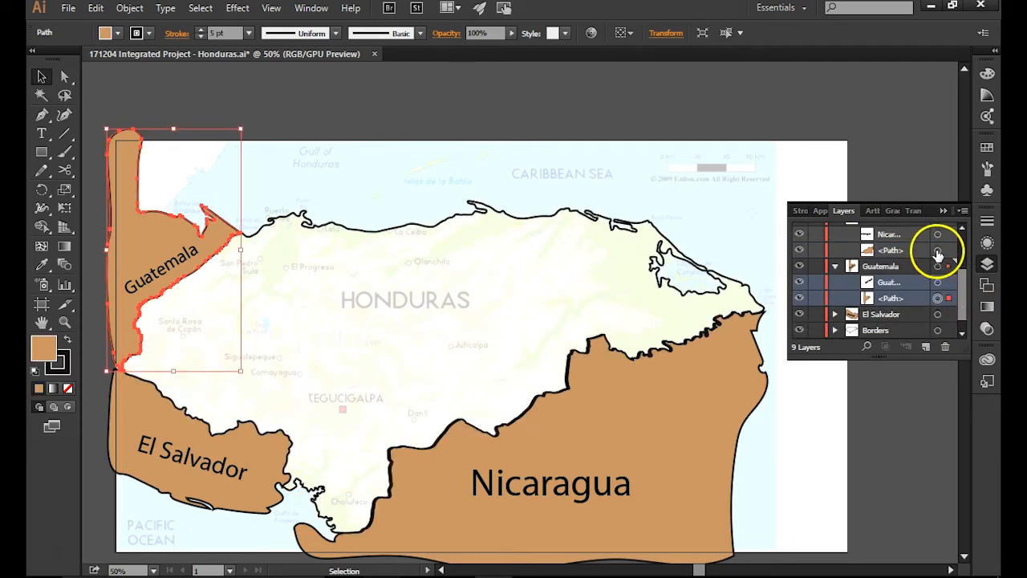
pyautogui.keyDown('shift'); pyautogui.click(937, 251); pyautogui.keyUp('shift')
pyautogui.moveTo(959, 279); pyautogui.dragTo(966, 303)
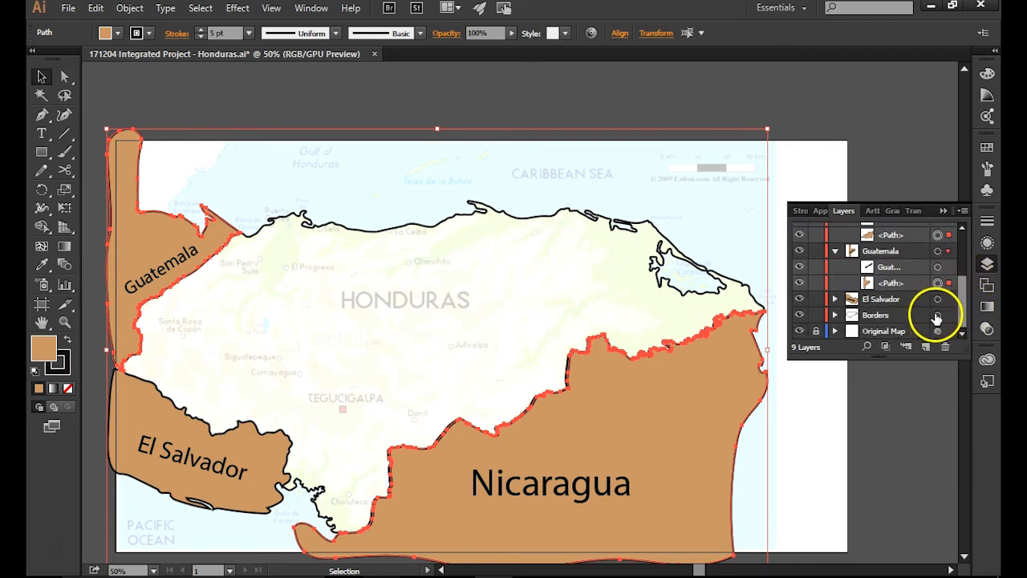
pyautogui.keyDown('shift'); pyautogui.click(937, 317); pyautogui.keyUp('shift')
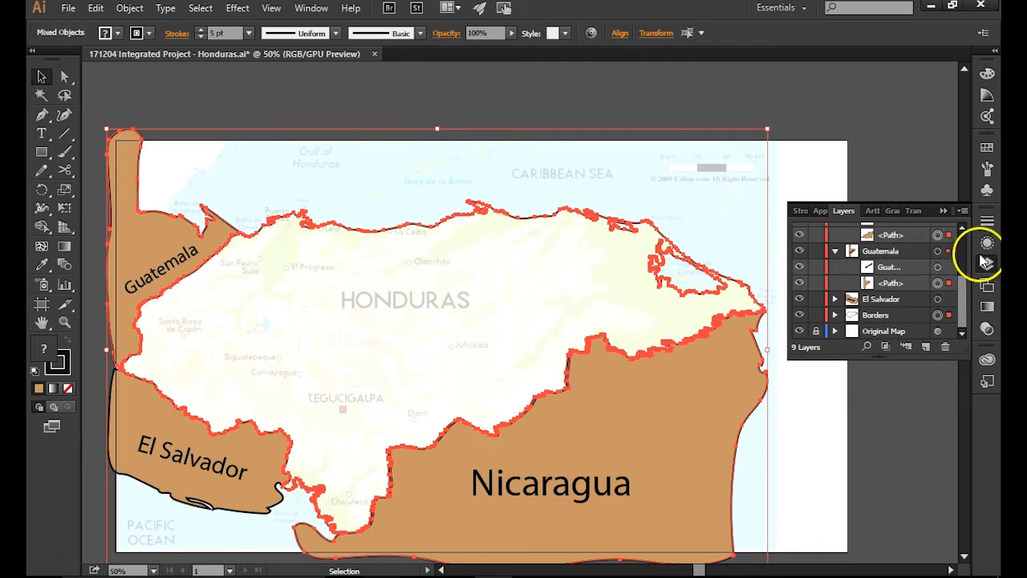
# Step: Copy the selected country and border outlines and paste them into the Caribbean Sea layer
pyautogui.moveTo(962, 286); pyautogui.dragTo(959, 241)
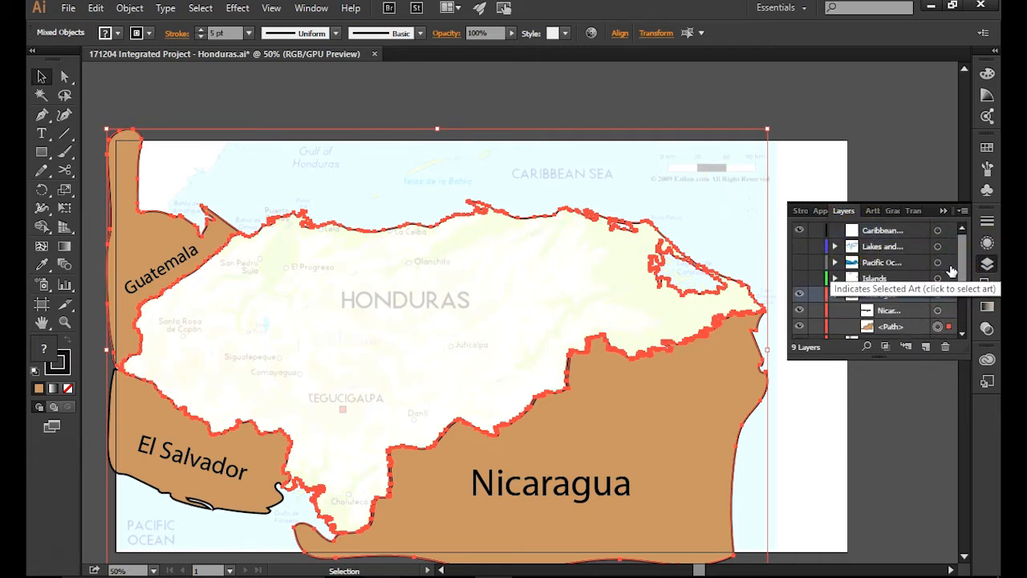
pyautogui.click(876, 230)
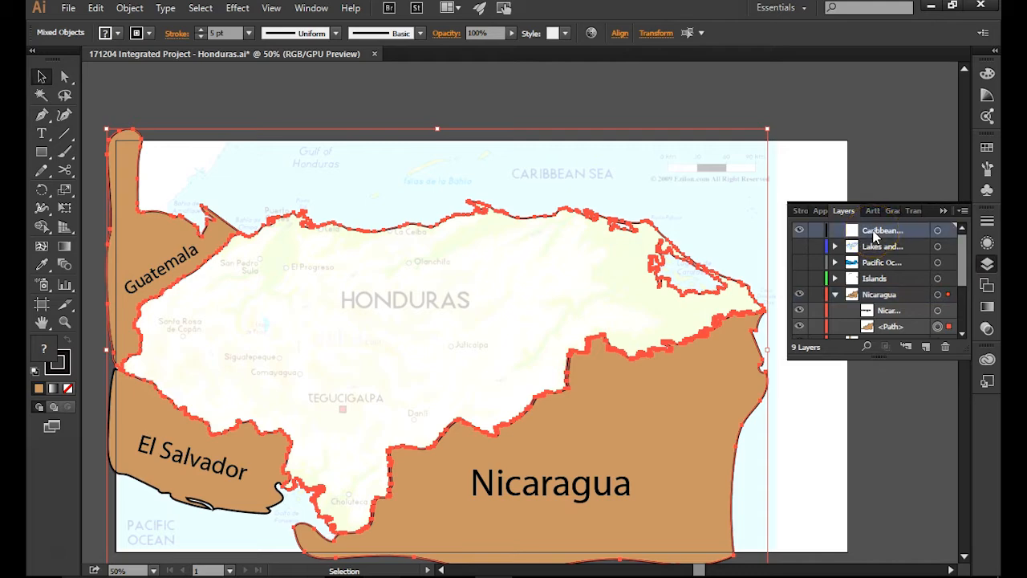
pyautogui.hotkey('ctrl', 'v')
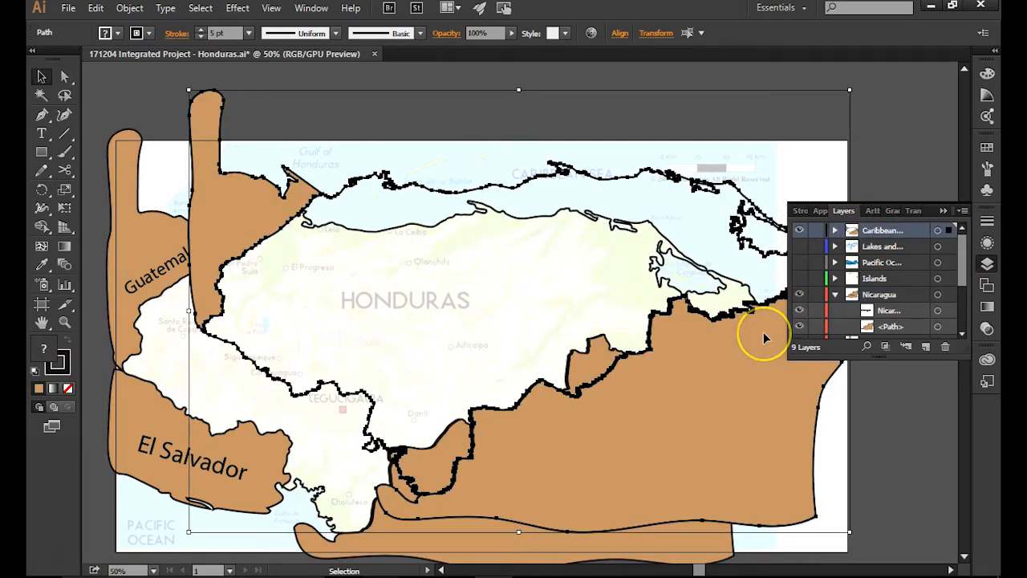
# Step: Nudge the pasted outlines left and down in large increments until they line up with the original map borders
pyautogui.hotkey('shift', 'Left')
pyautogui.hotkey('shift', 'Left')
pyautogui.hotkey('shift', 'Left')
pyautogui.hotkey('shift', 'Left')
pyautogui.hotkey('shift', 'Left')
pyautogui.hotkey('shift', 'Left')
pyautogui.hotkey('shift', 'Left')
pyautogui.hotkey('shift', 'Left')
pyautogui.hotkey('shift', 'Left')
pyautogui.hotkey('shift', 'Left')
pyautogui.hotkey('shift', 'Left')
pyautogui.hotkey('shift', 'Left')
pyautogui.hotkey('shift', 'Left')
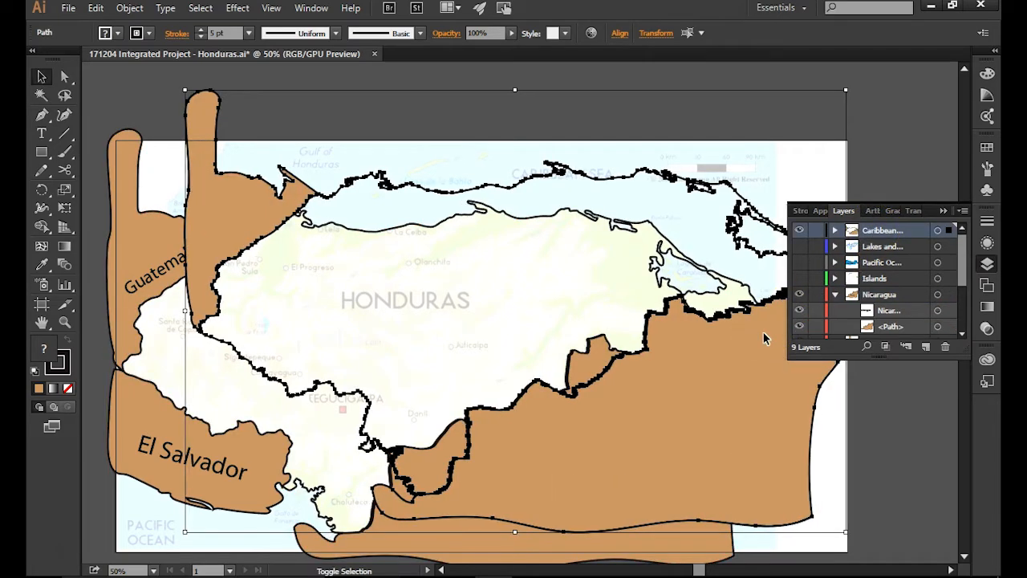
pyautogui.hotkey('shift', 'Left')
pyautogui.hotkey('shift', 'Left')
pyautogui.hotkey('shift', 'Left')
pyautogui.hotkey('shift', 'Left')
pyautogui.hotkey('shift', 'Left')
pyautogui.hotkey('shift', 'Left')
pyautogui.hotkey('shift', 'Left')
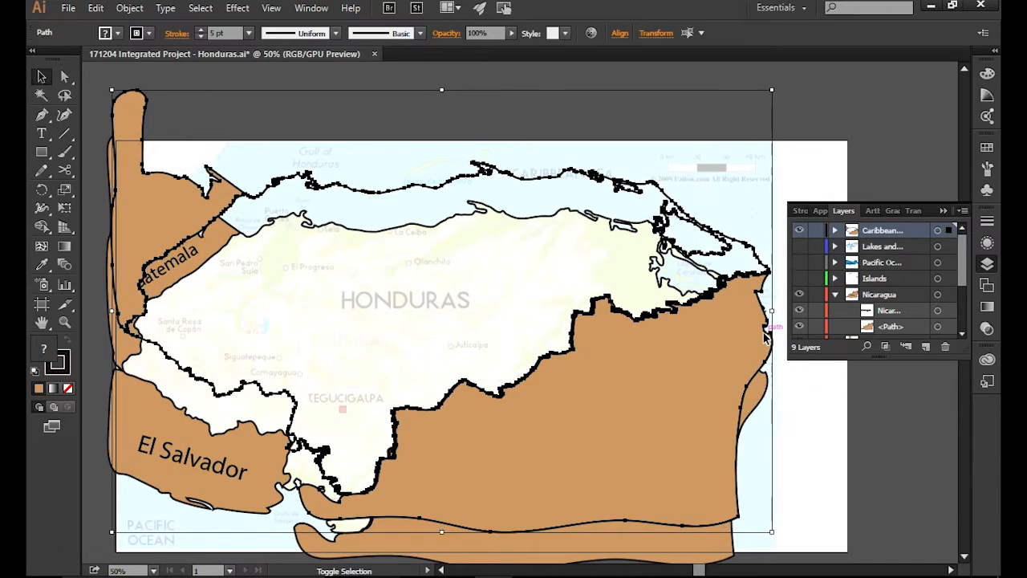
pyautogui.hotkey('shift', 'Down')
pyautogui.hotkey('shift', 'Down')
pyautogui.hotkey('shift', 'Down')
pyautogui.hotkey('shift', 'Down')
pyautogui.hotkey('shift', 'Down')
pyautogui.hotkey('shift', 'Down')
pyautogui.hotkey('shift', 'Down')
pyautogui.hotkey('shift', 'Down')
pyautogui.hotkey('shift', 'Down')
pyautogui.hotkey('shift', 'Down')
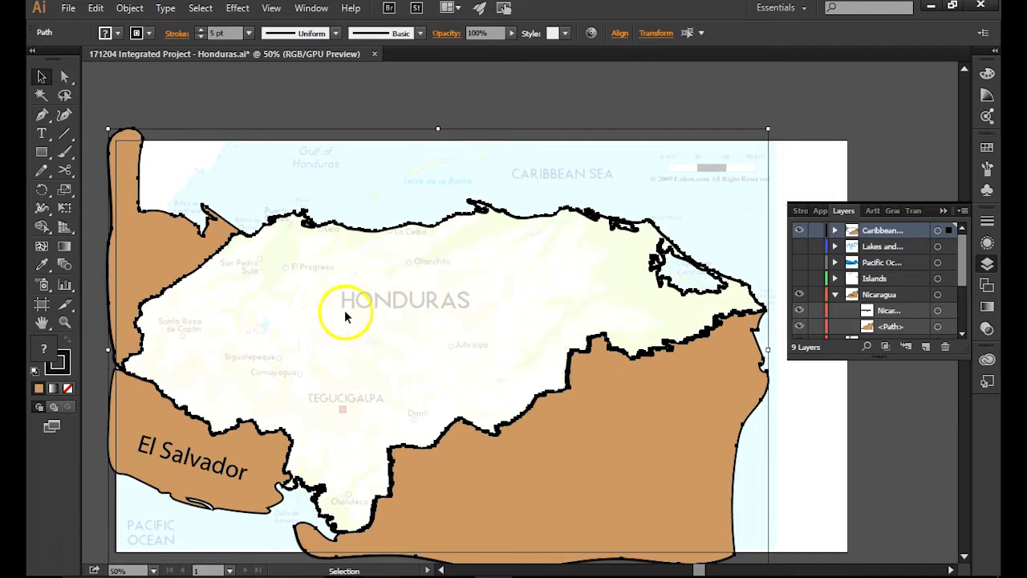
# Step: Set the fill of the pasted outlines to None, leaving only their strokes
pyautogui.click(119, 35)
pyautogui.click(36, 60)
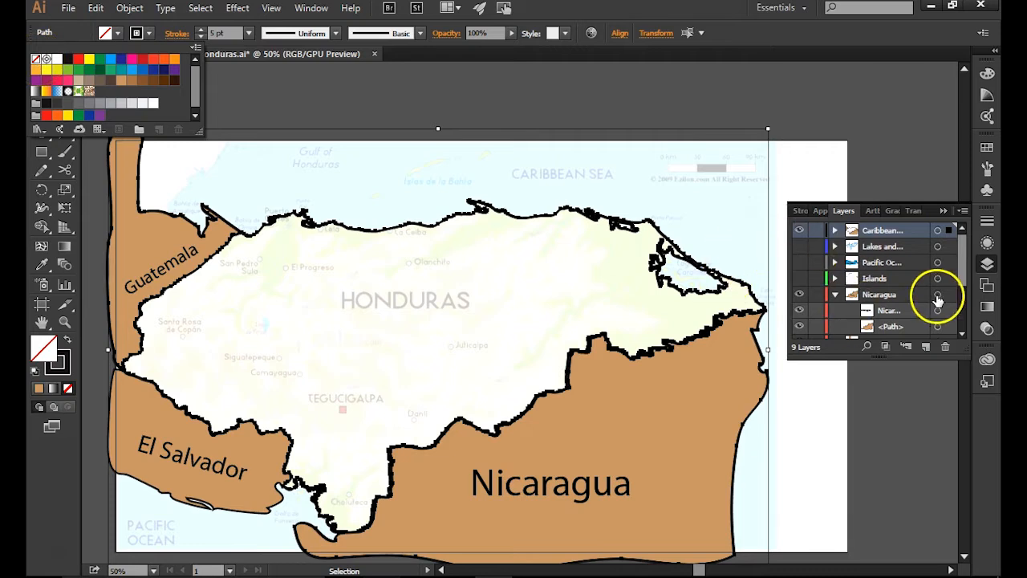
# Step: Hide the Nicaragua, Guatemala, El Salvador and Borders layers and deselect all artwork
pyautogui.click(799, 295)
pyautogui.click(805, 297)
pyautogui.click(800, 309)
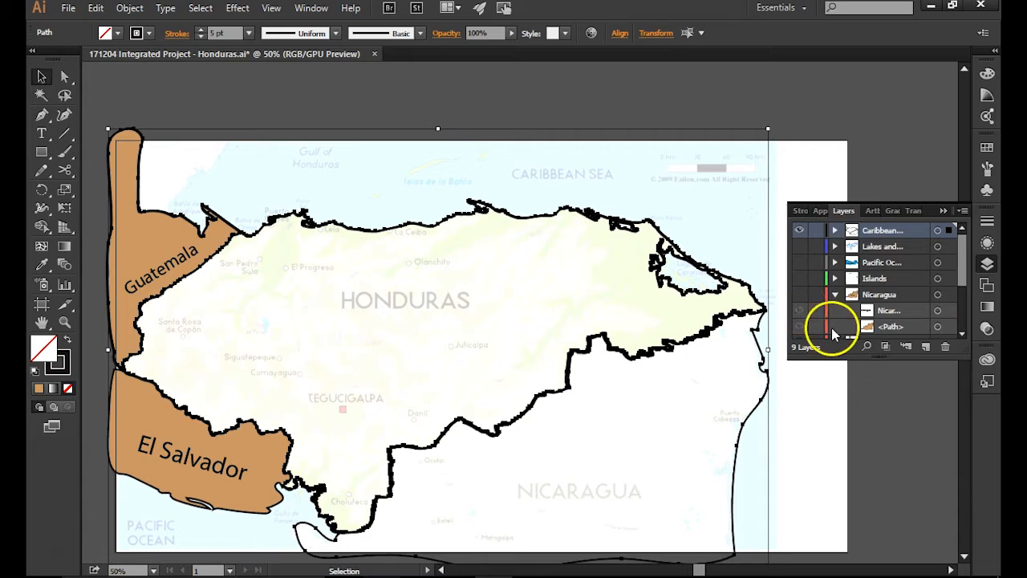
pyautogui.click(799, 294)
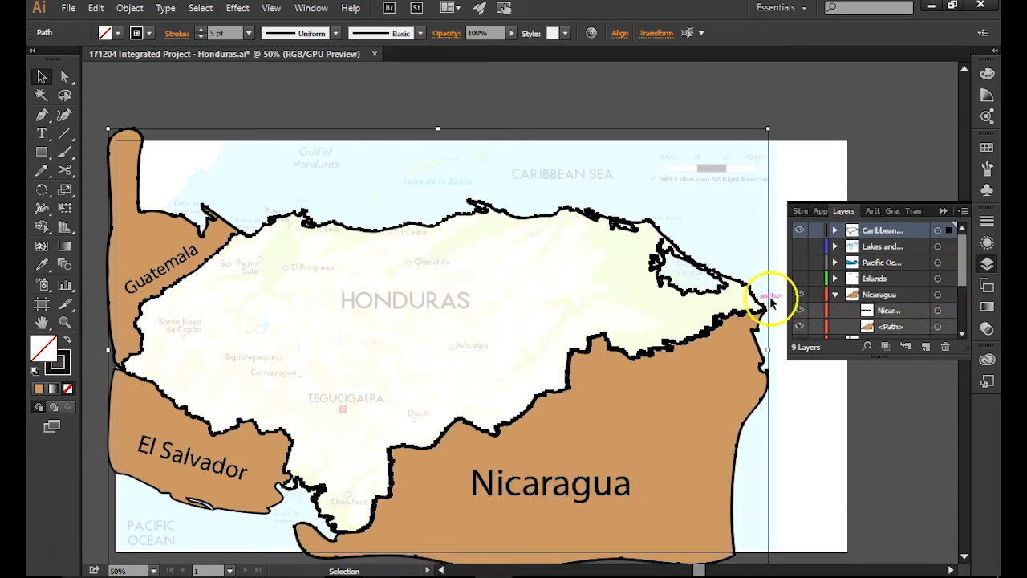
pyautogui.click(800, 294)
pyautogui.moveTo(960, 252); pyautogui.dragTo(961, 300)
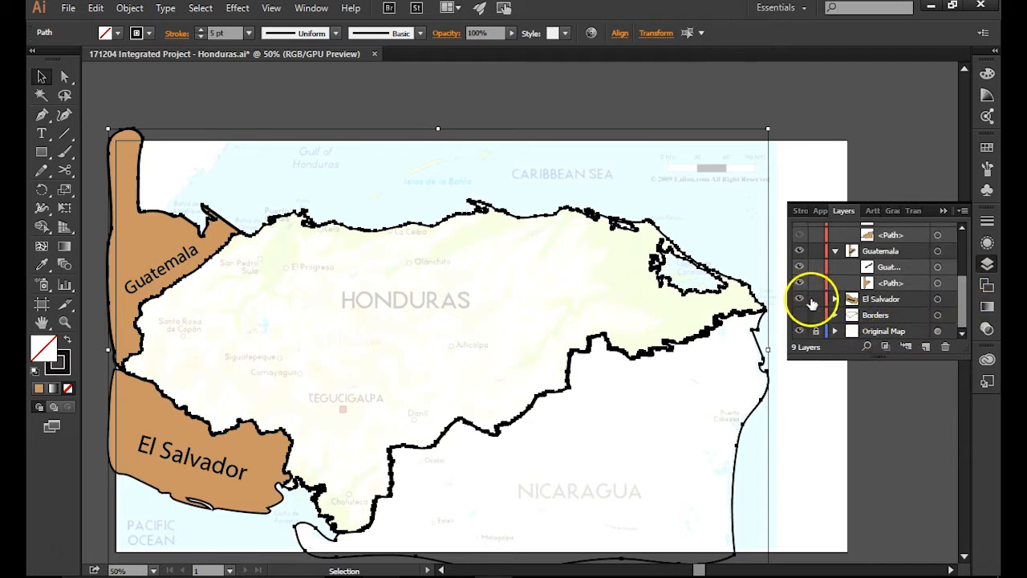
pyautogui.moveTo(801, 299); pyautogui.dragTo(799, 252)
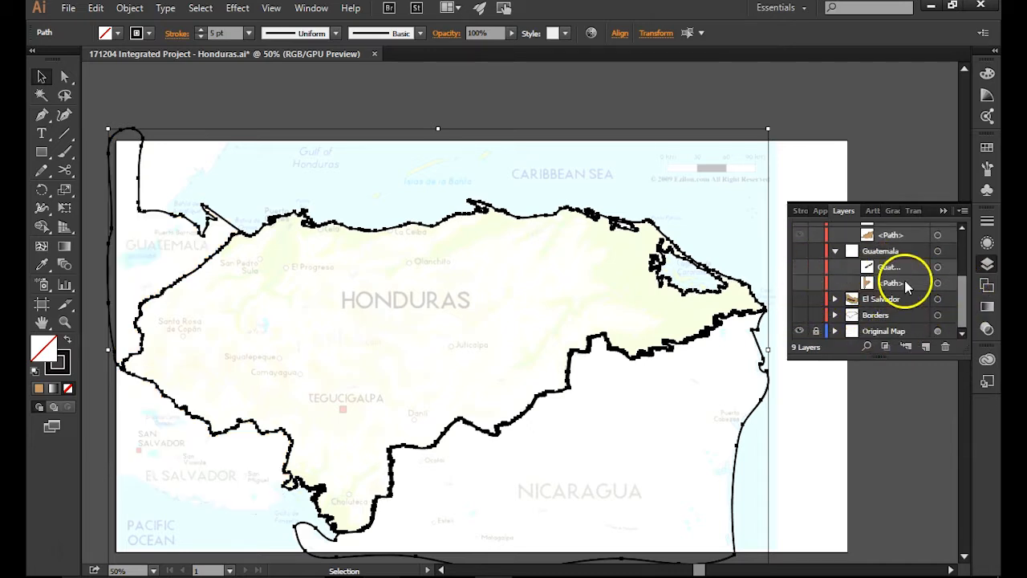
pyautogui.hotkey('ctrl', 'shift', 'a')
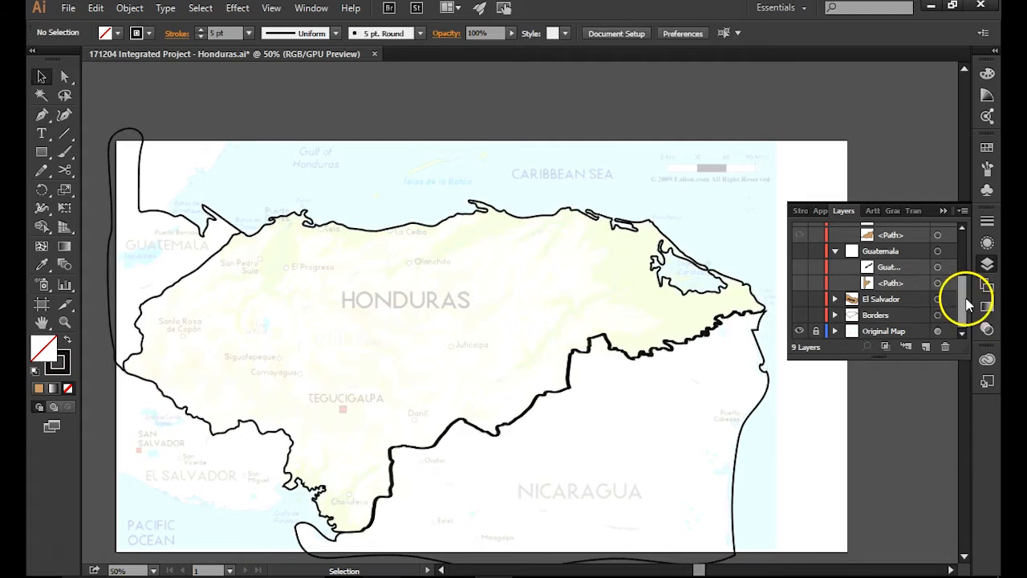
# Step: Expand the Caribbean Sea layer and select its copy of the Nicaragua outline
pyautogui.moveTo(962, 298); pyautogui.dragTo(949, 243)
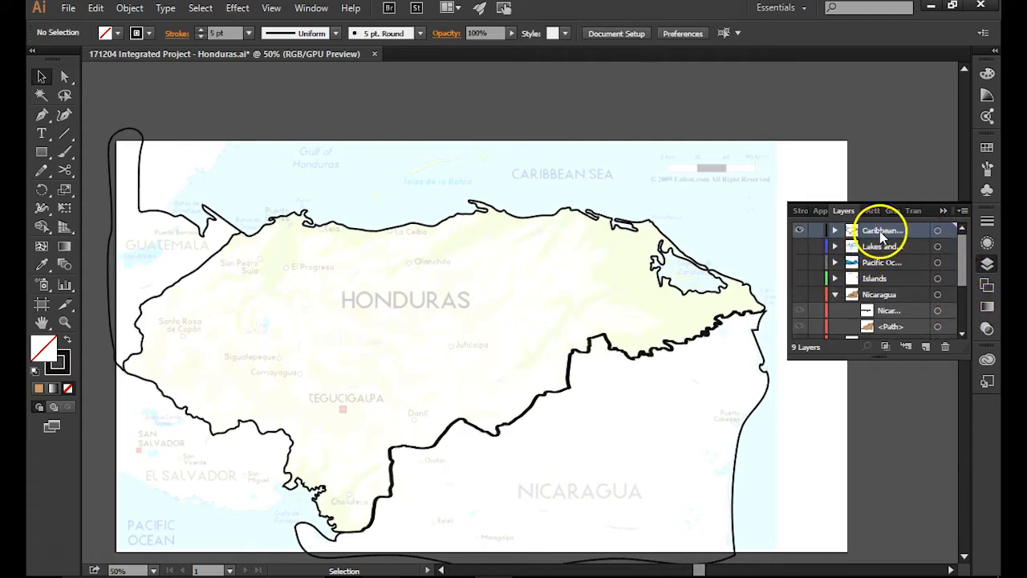
pyautogui.click(835, 231)
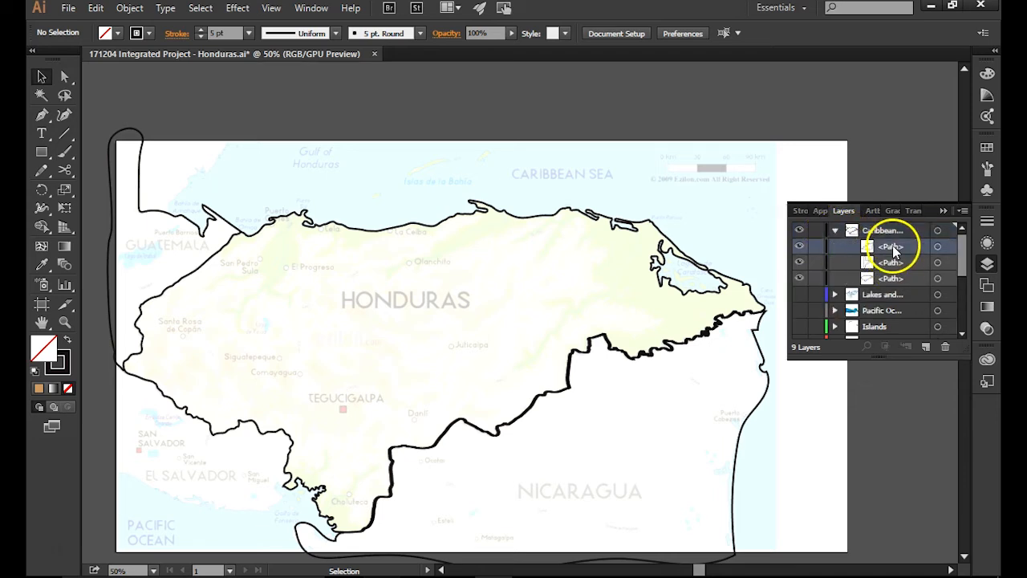
pyautogui.click(937, 246)
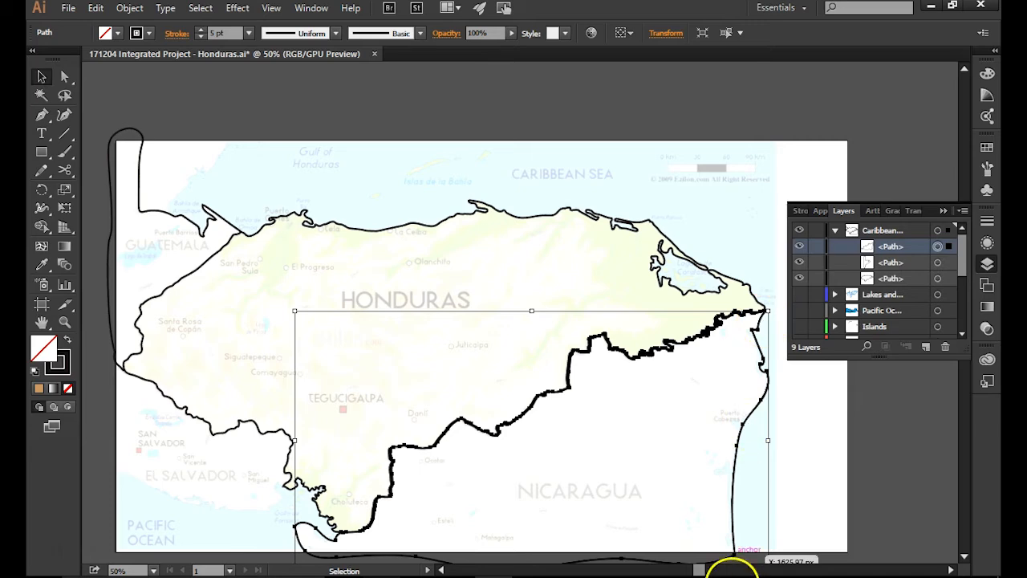
# Step: Cut the Nicaragua outline with the Scissors tool at Cabo Gracias a Dios and where its Caribbean coast meets the artboard's lower edge
pyautogui.click(64, 170)
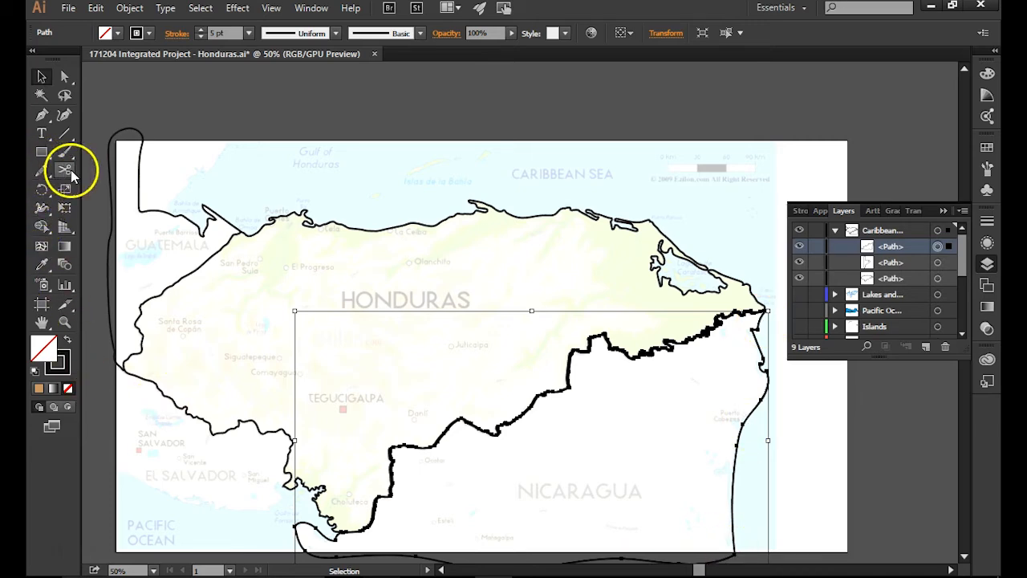
pyautogui.hotkey('ctrl', '+')
pyautogui.hotkey('ctrl', '+')
pyautogui.press('space')
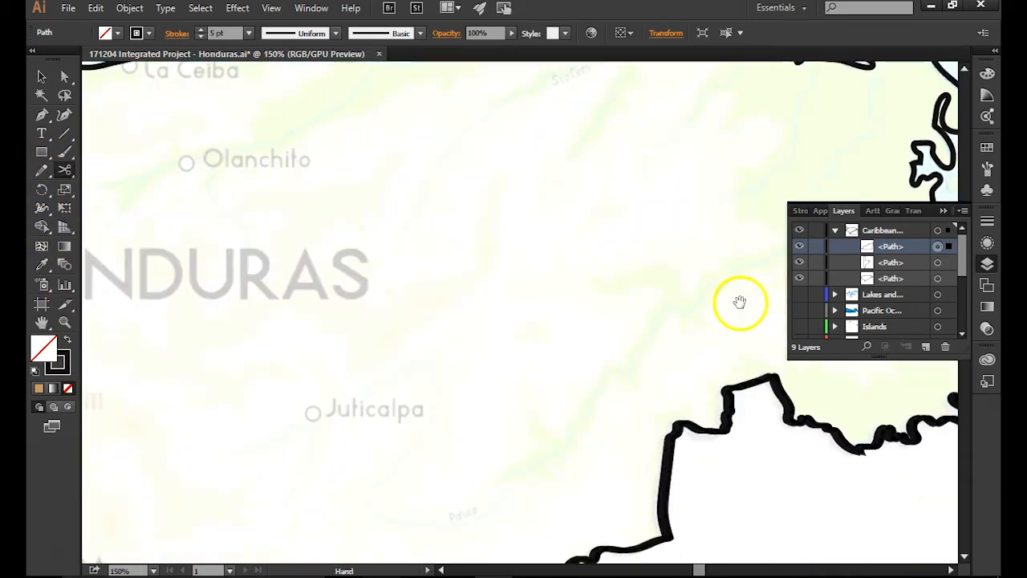
pyautogui.moveTo(738, 302); pyautogui.dragTo(97, 310)
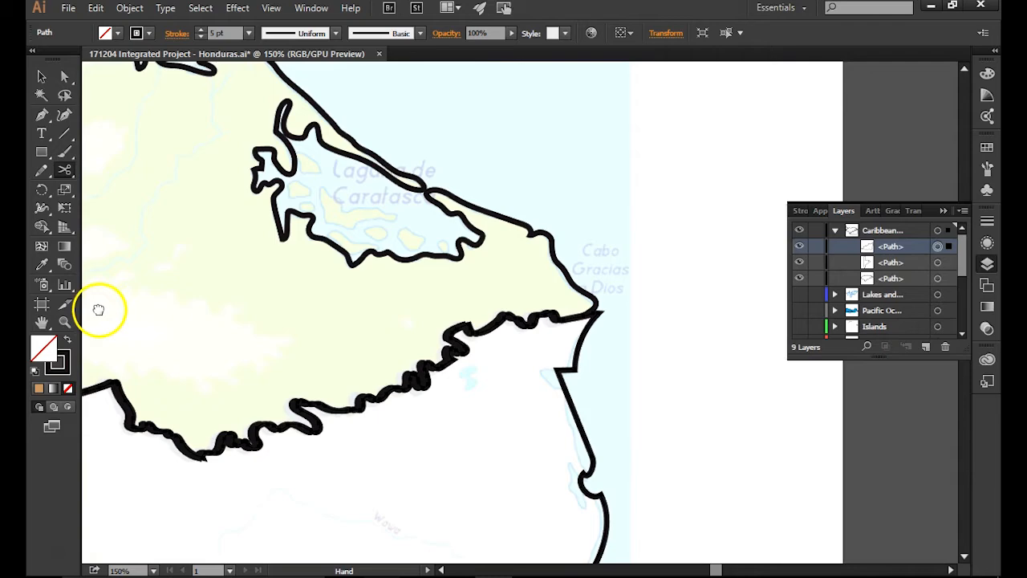
pyautogui.click(595, 312)
pyautogui.press('space')
pyautogui.moveTo(687, 493); pyautogui.dragTo(711, 167)
pyautogui.moveTo(667, 407); pyautogui.dragTo(696, 91)
pyautogui.click(580, 358)
# Step: Delete the inland portion of the Nicaragua outline, keeping only its Caribbean coastline
pyautogui.press('space')
pyautogui.moveTo(693, 105); pyautogui.dragTo(722, 431)
pyautogui.moveTo(724, 283); pyautogui.dragTo(717, 442)
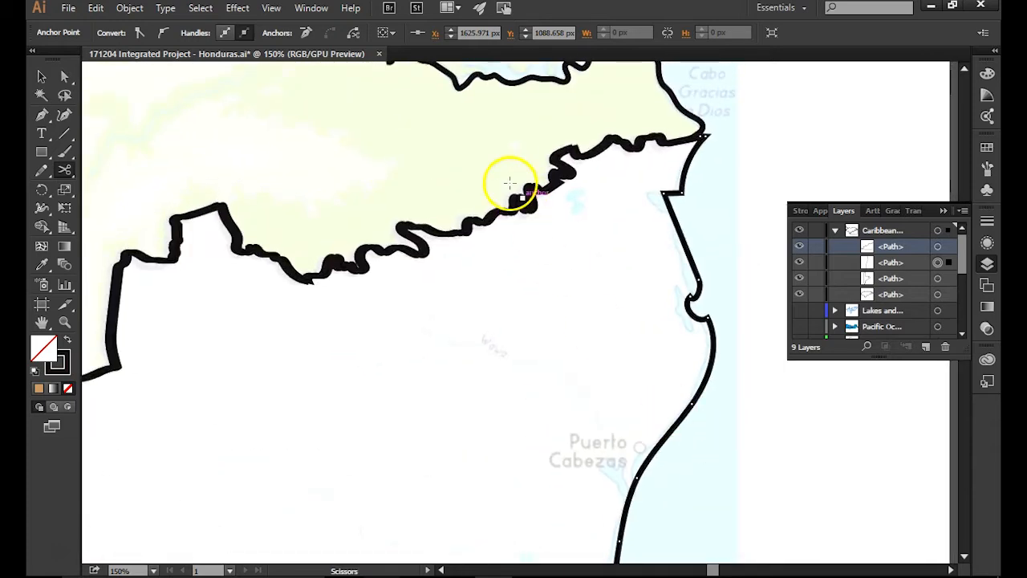
pyautogui.click(43, 76)
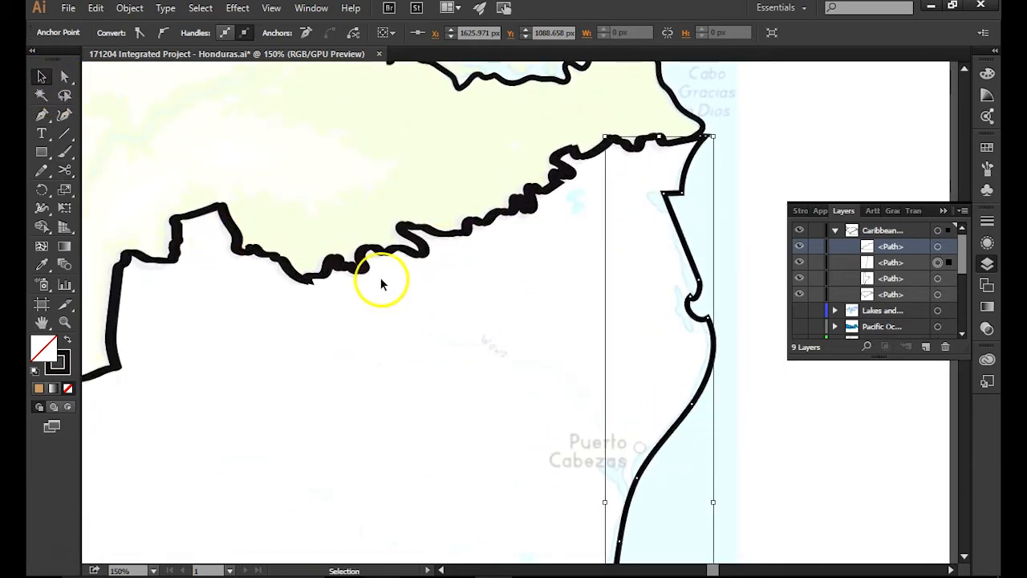
pyautogui.click(507, 215)
pyautogui.click(866, 251)
pyautogui.press('Delete')
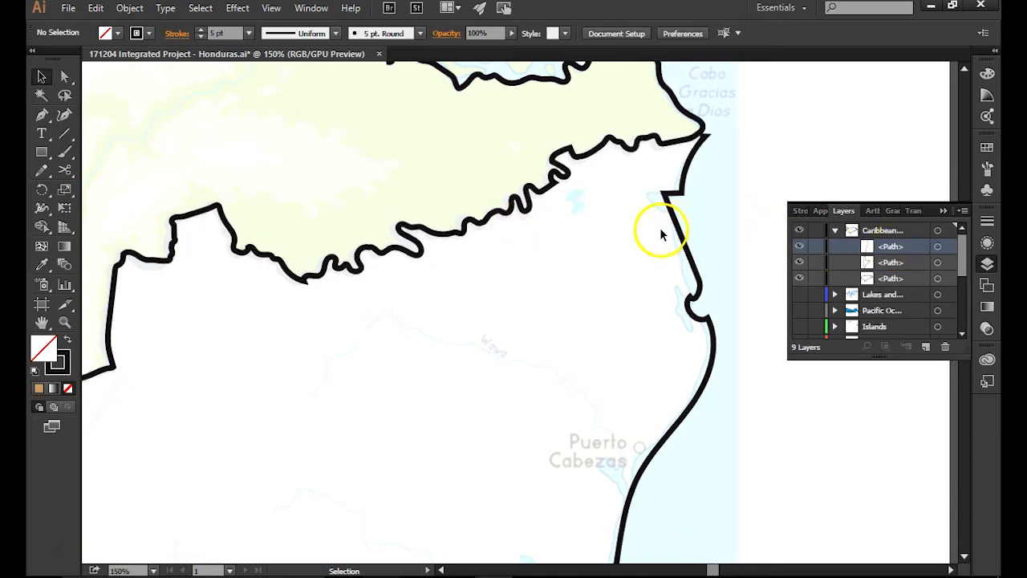
# Step: Select the Honduras outline on the Caribbean Sea layer and cut it with the Scissors tool at Cabo Gracias a Dios
pyautogui.click(886, 279)
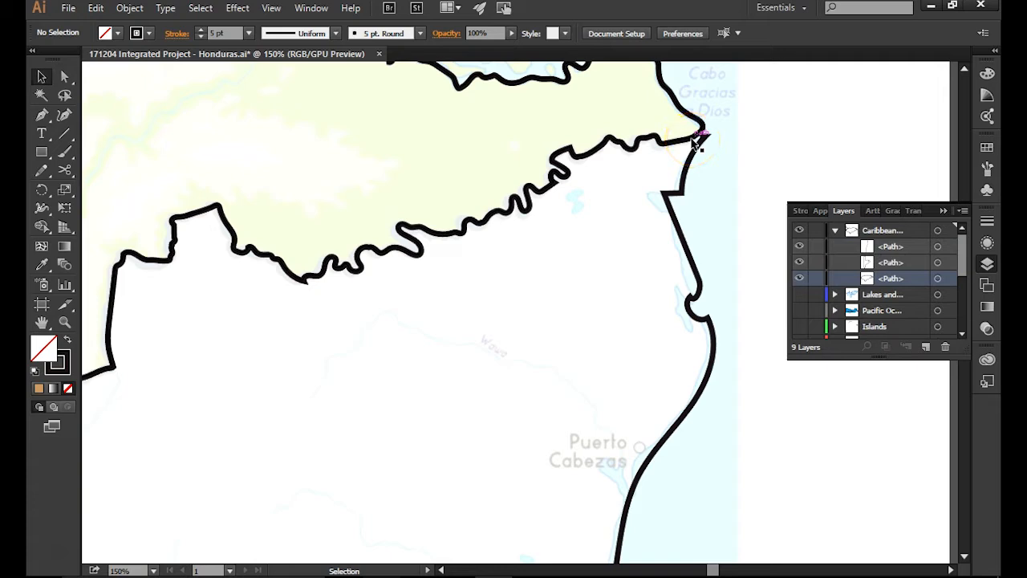
pyautogui.click(499, 210)
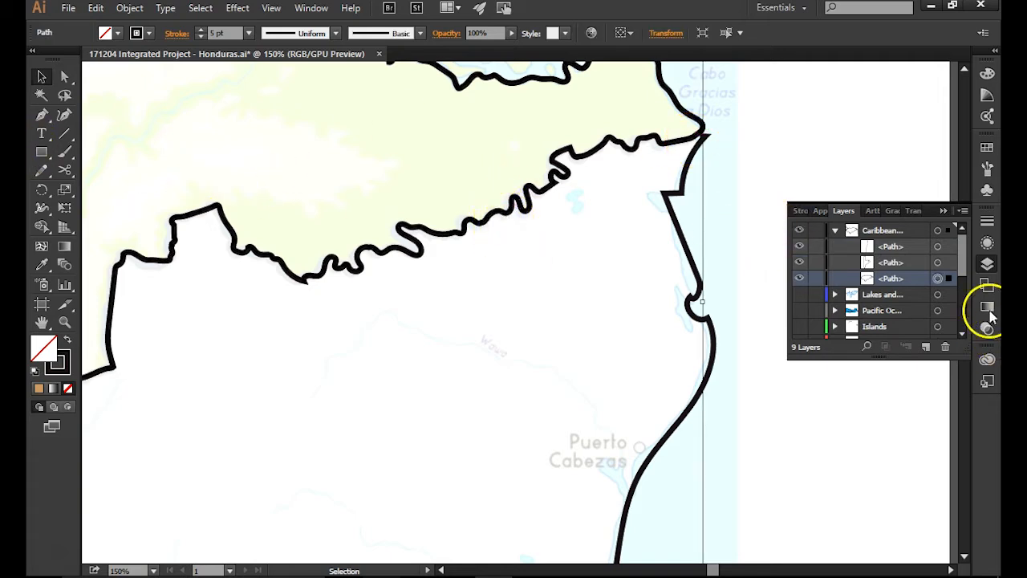
pyautogui.click(938, 279)
pyautogui.hotkey('ctrl', '-')
pyautogui.hotkey('ctrl', '-')
pyautogui.hotkey('ctrl', '-')
pyautogui.press('space')
pyautogui.moveTo(509, 249); pyautogui.dragTo(527, 286)
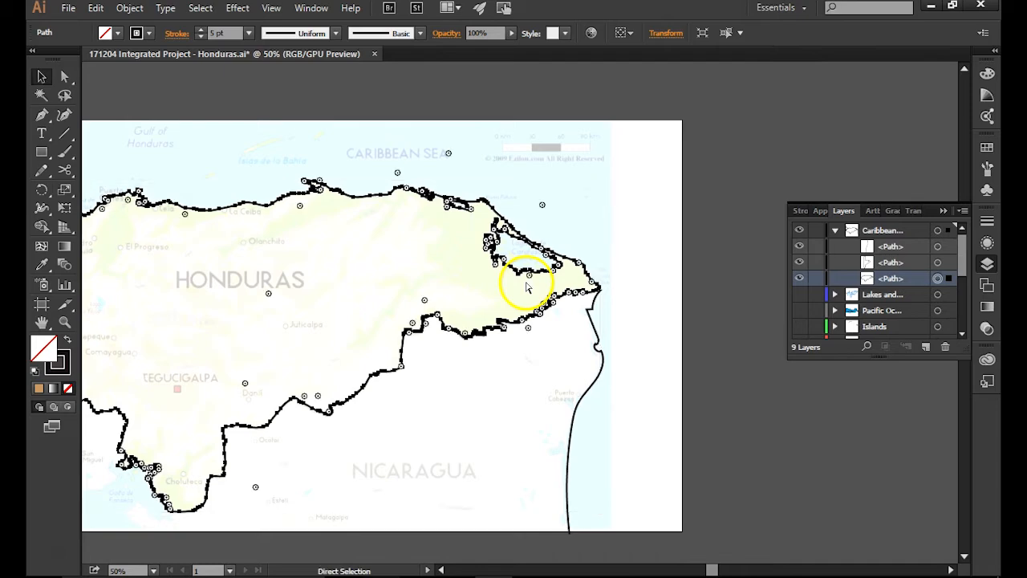
pyautogui.hotkey('ctrl', '+')
pyautogui.hotkey('ctrl', '+')
pyautogui.hotkey('ctrl', '+')
pyautogui.hotkey('ctrl', '+')
pyautogui.press('space')
pyautogui.moveTo(623, 278); pyautogui.dragTo(345, 381)
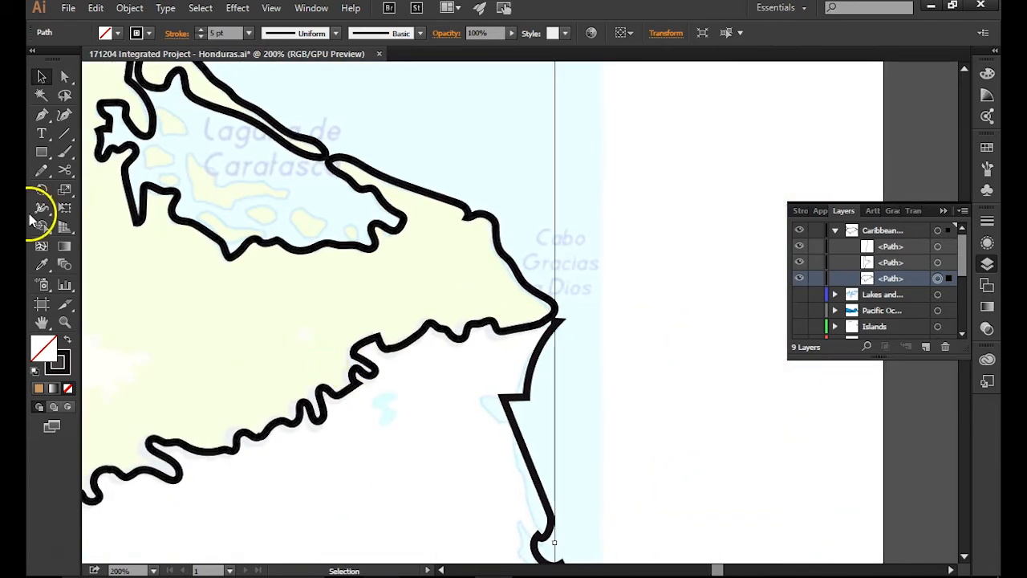
pyautogui.click(65, 170)
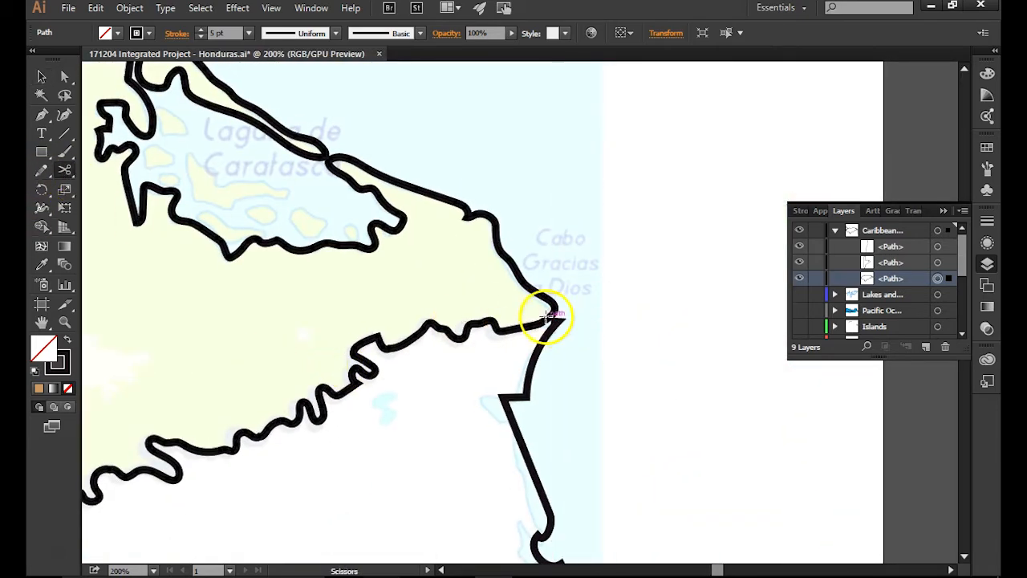
pyautogui.click(551, 318)
pyautogui.click(568, 345)
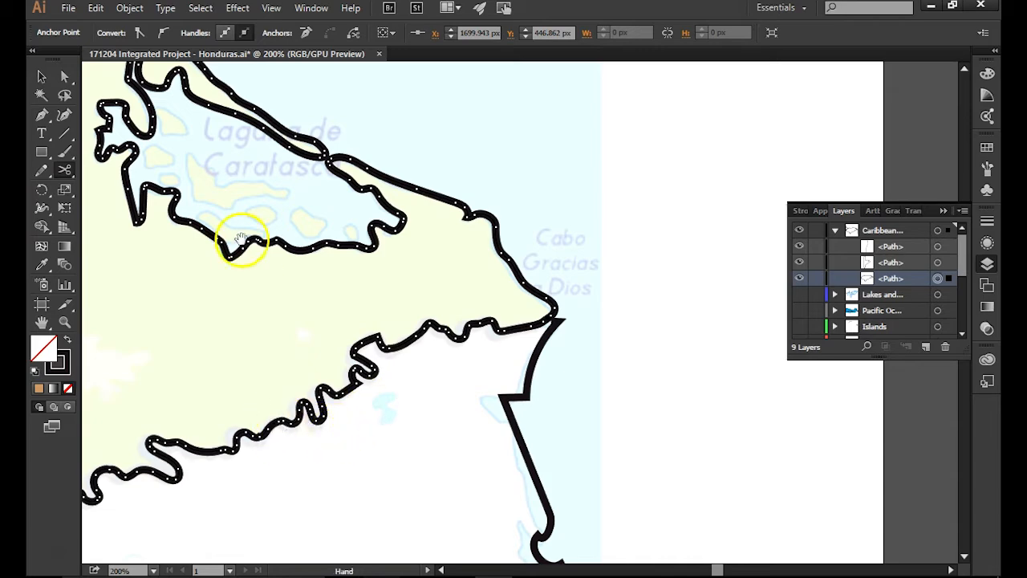
# Step: Cut the Honduras outline where it meets Guatemala near Bahía de Omoa and delete its inland portion
pyautogui.moveTo(241, 239); pyautogui.dragTo(508, 498)
pyautogui.moveTo(262, 158); pyautogui.dragTo(761, 369)
pyautogui.moveTo(252, 318); pyautogui.dragTo(899, 185)
pyautogui.moveTo(487, 252); pyautogui.dragTo(955, 340)
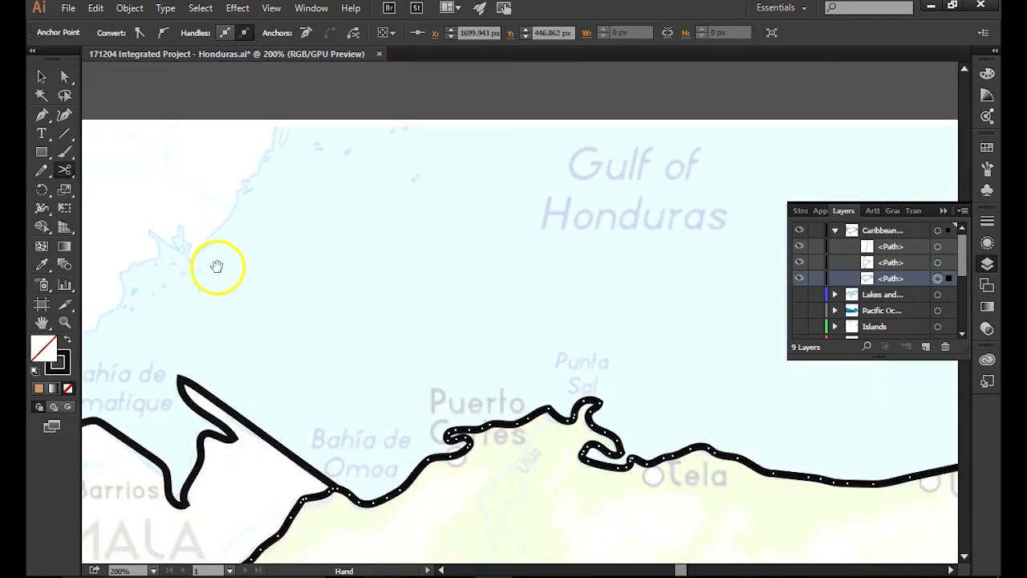
pyautogui.moveTo(198, 267); pyautogui.dragTo(322, 179)
pyautogui.click(458, 399)
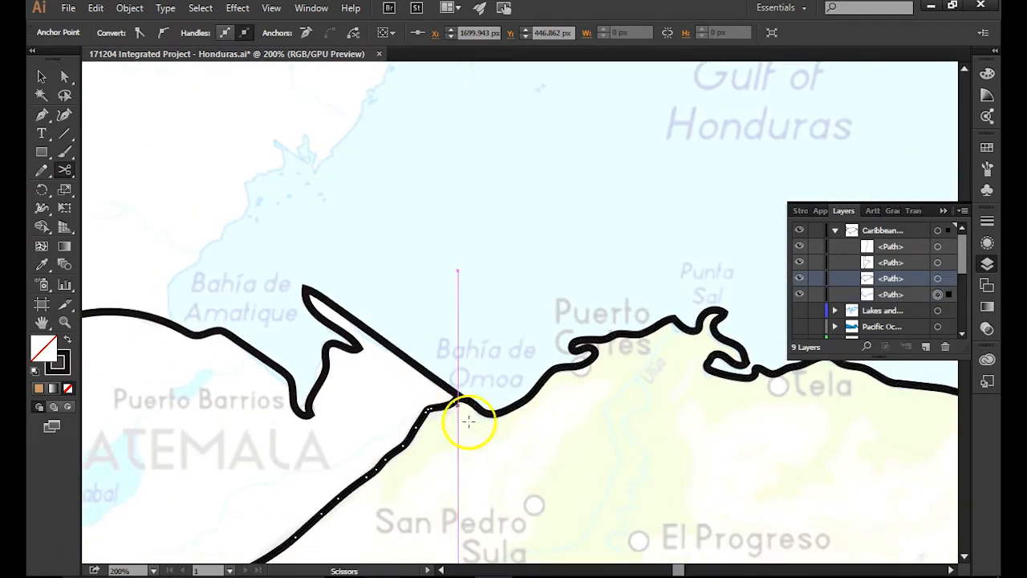
pyautogui.hotkey('ctrl', 'z')
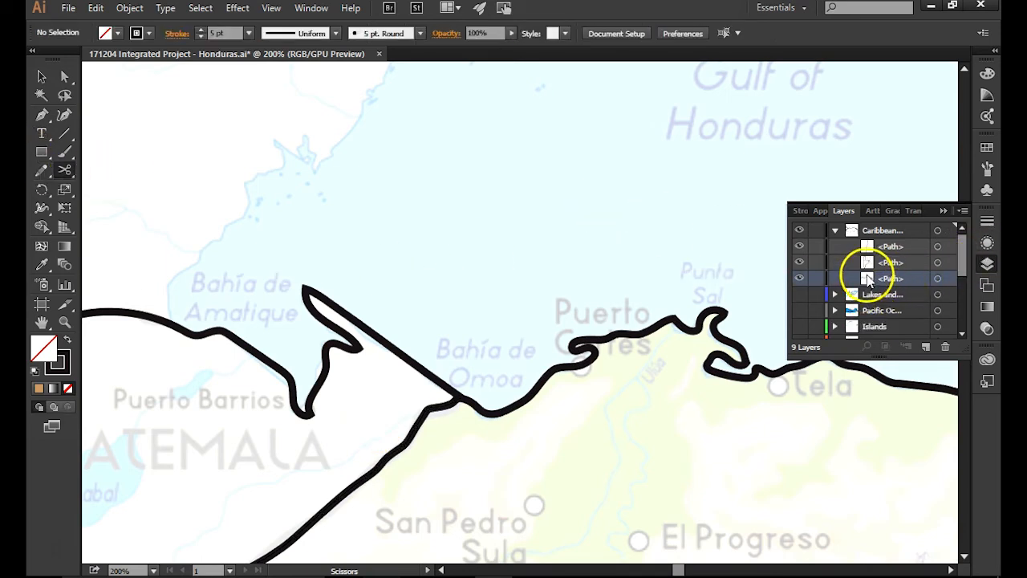
# Step: Select the Guatemala outline on the Caribbean Sea layer and cut it at the Honduran coast junction and beside Bahía de Amatique
pyautogui.scroll(-5, 910, 281)
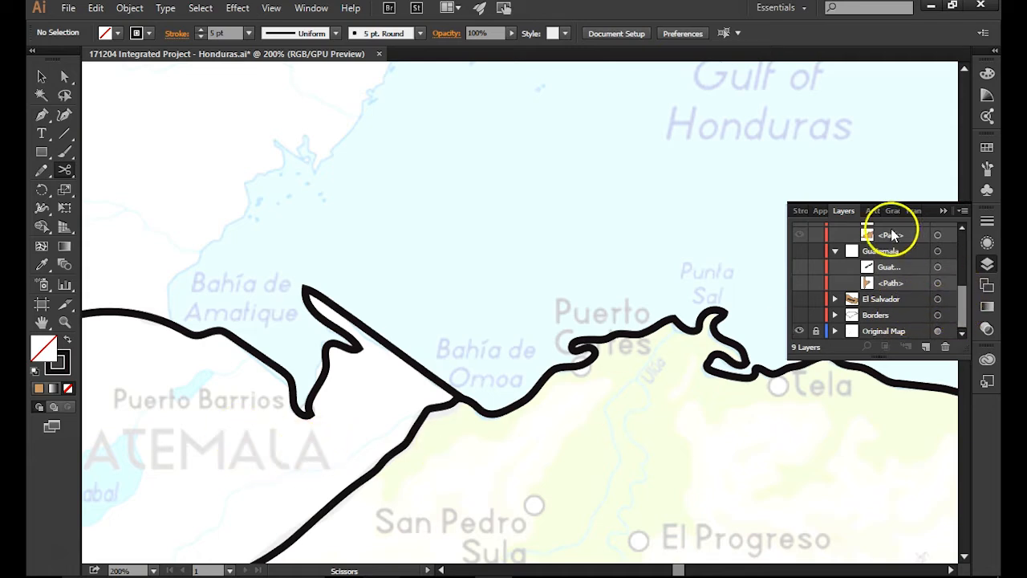
pyautogui.scroll(5, 893, 277)
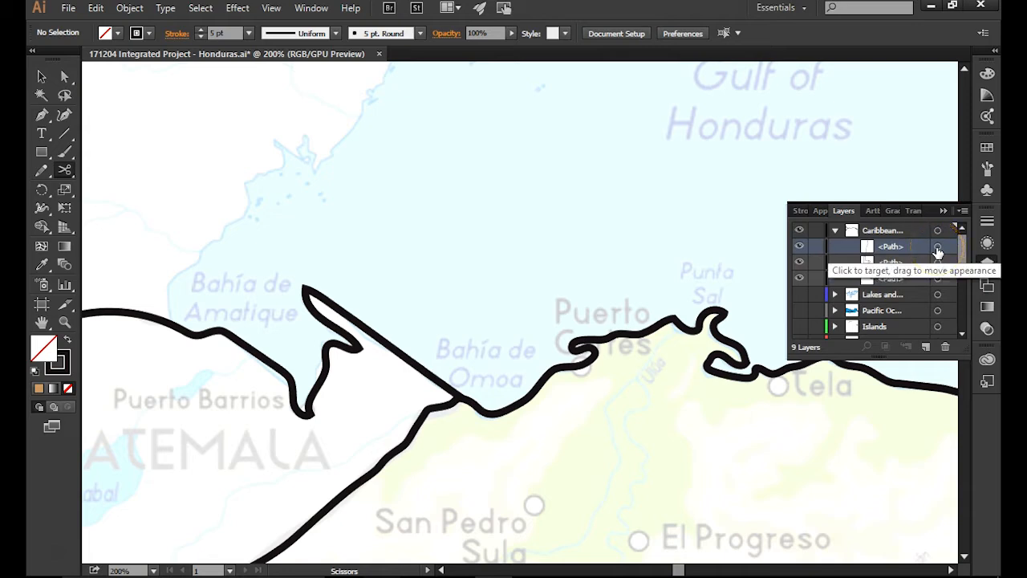
pyautogui.click(880, 272)
pyautogui.click(892, 263)
pyautogui.click(799, 264)
pyautogui.click(799, 263)
pyautogui.click(937, 263)
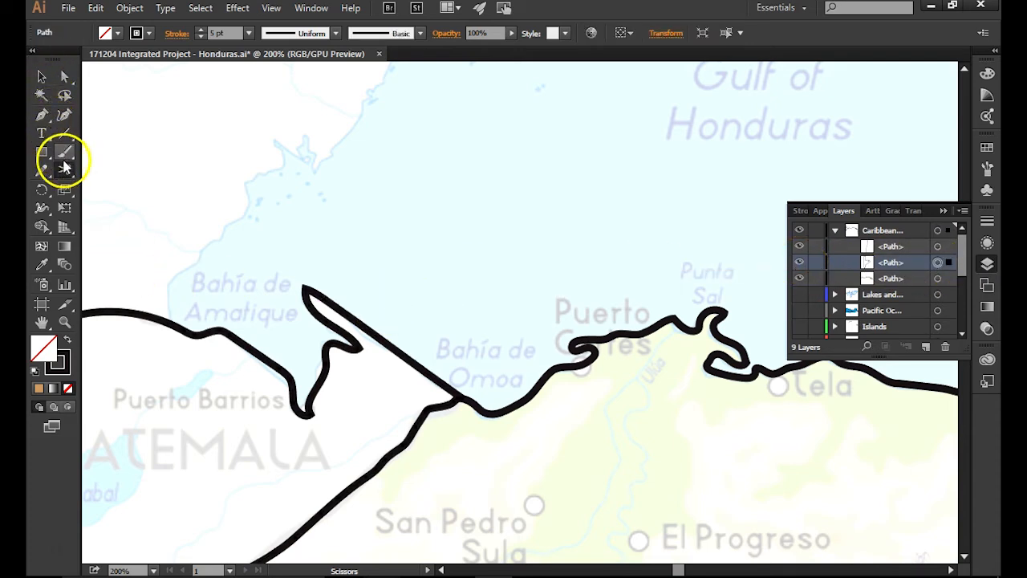
pyautogui.click(459, 394)
pyautogui.moveTo(289, 249); pyautogui.dragTo(618, 220)
pyautogui.moveTo(480, 180); pyautogui.dragTo(508, 338)
pyautogui.moveTo(590, 321); pyautogui.dragTo(544, 235)
pyautogui.click(484, 367)
pyautogui.click(657, 313)
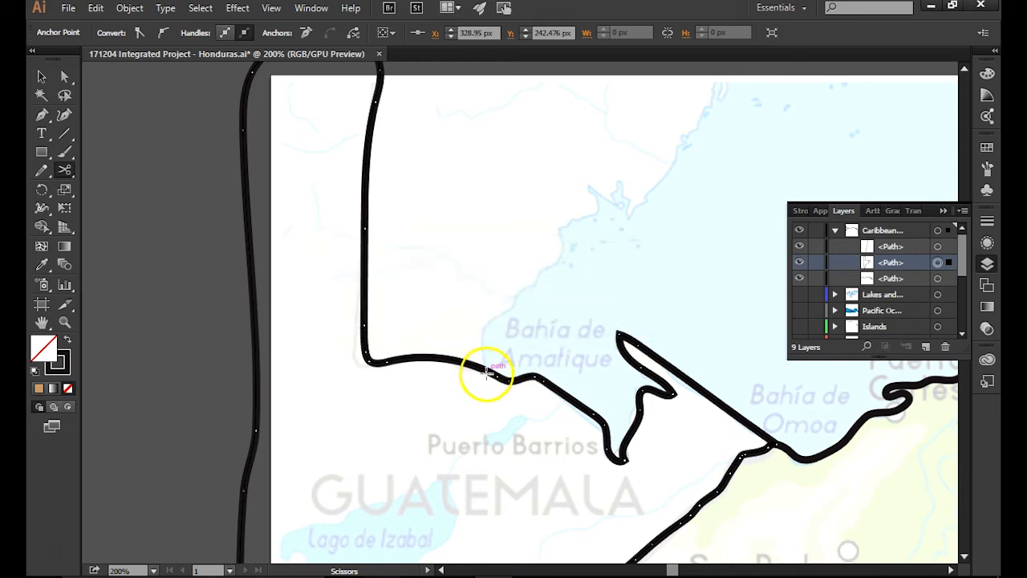
pyautogui.click(498, 377)
pyautogui.click(498, 377)
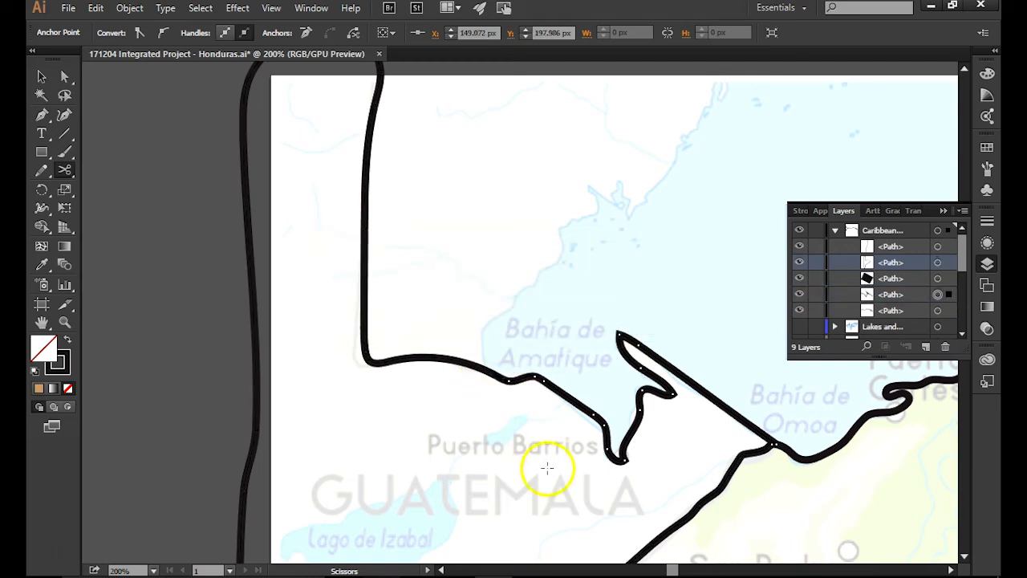
# Step: Delete the inland portion of the Guatemala outline, keeping only its short stretch of coast
pyautogui.click(42, 77)
pyautogui.click(366, 253)
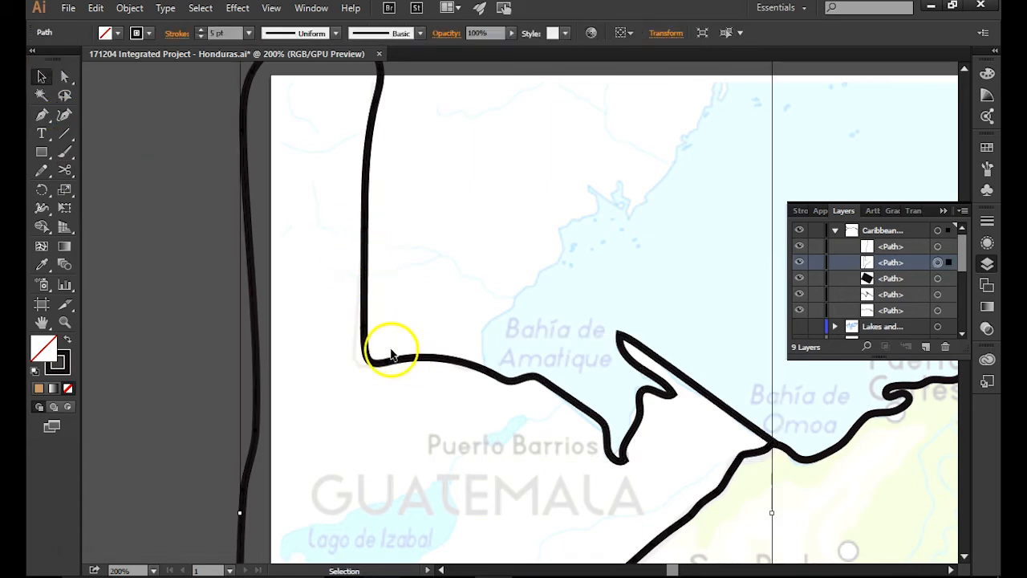
pyautogui.press('Delete')
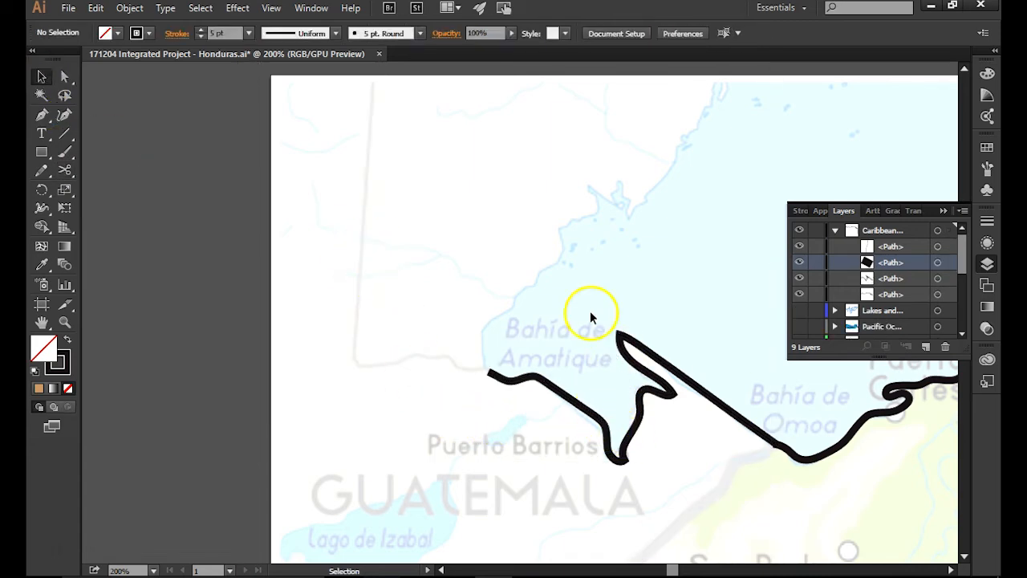
# Step: Draw the sea's outer boundary with the Pencil tool from Bahía de Amatique around the outside of the artboard to the Nicaraguan coast's lower end
pyautogui.hotkey('ctrl', '-')
pyautogui.hotkey('ctrl', '-')
pyautogui.hotkey('ctrl', '-')
pyautogui.hotkey('ctrl', '-')
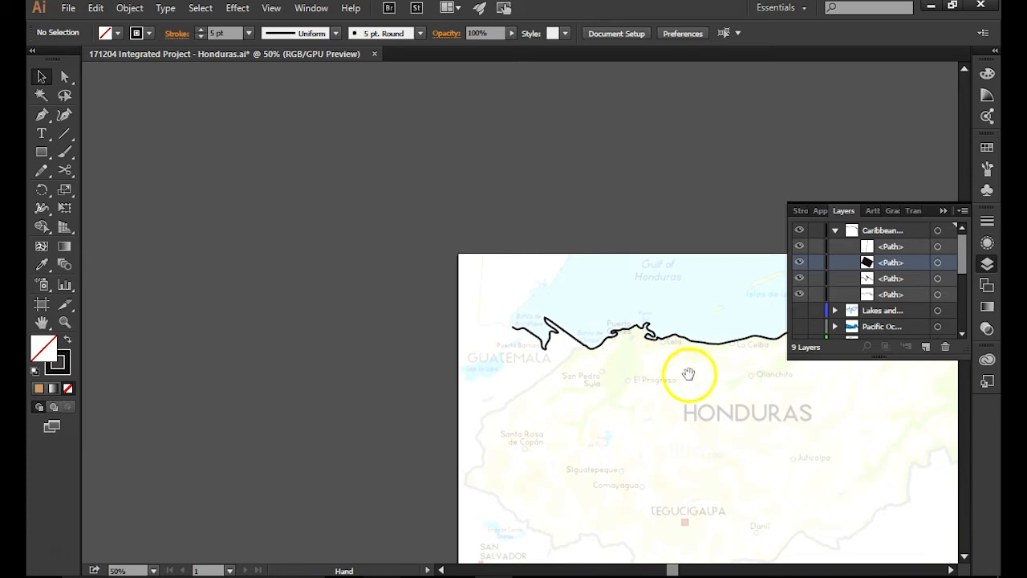
pyautogui.moveTo(664, 362); pyautogui.dragTo(504, 369)
pyautogui.moveTo(704, 393); pyautogui.dragTo(614, 426)
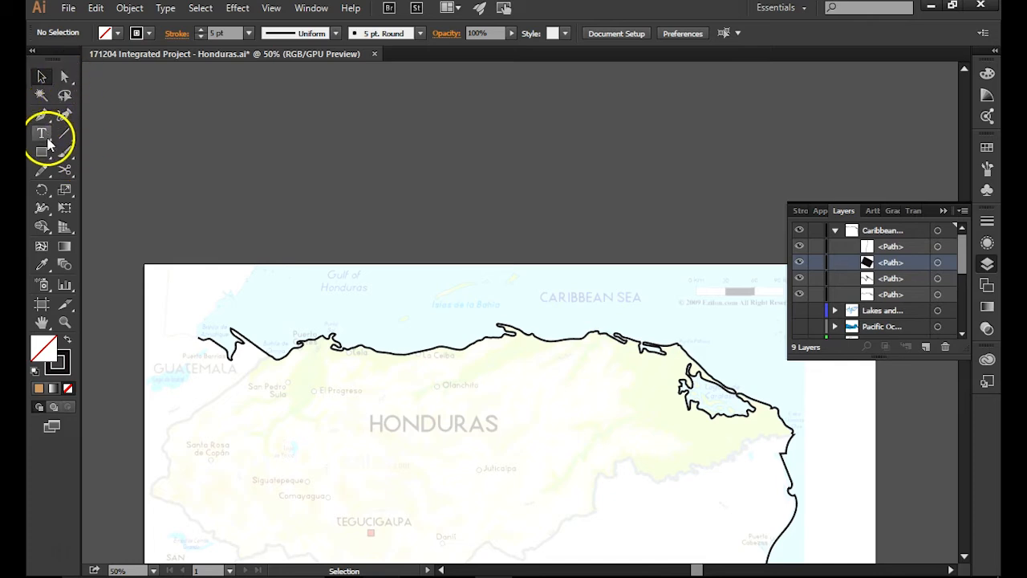
pyautogui.click(41, 171)
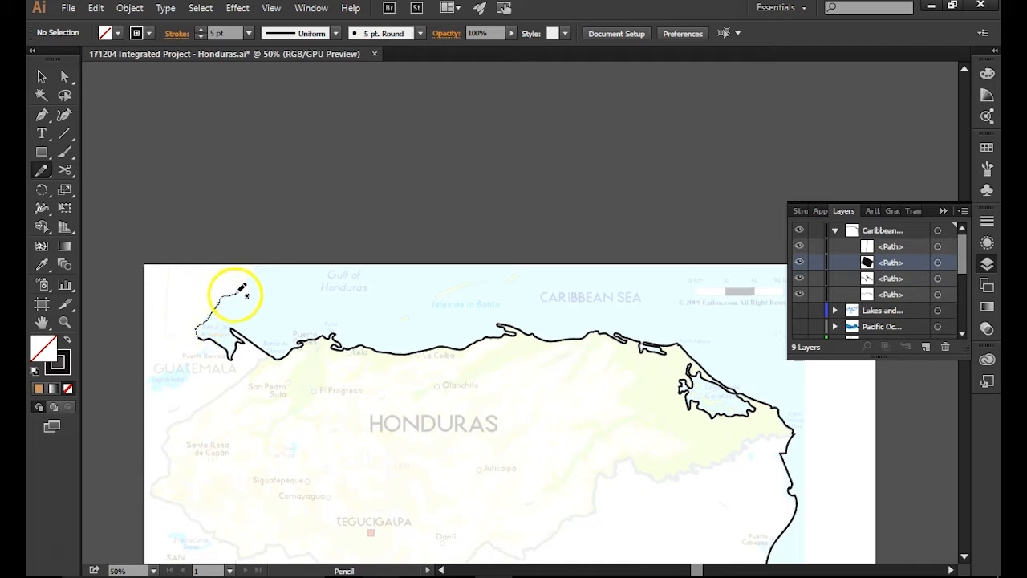
pyautogui.moveTo(273, 253)
pyautogui.mouseDown()
pyautogui.moveTo(333, 247)
pyautogui.moveTo(639, 233)
pyautogui.moveTo(262, 214)
pyautogui.moveTo(392, 224)
pyautogui.moveTo(514, 263)
pyautogui.moveTo(535, 479)
pyautogui.mouseUp()
pyautogui.moveTo(557, 512); pyautogui.dragTo(616, 259)
pyautogui.moveTo(591, 226)
pyautogui.mouseDown()
pyautogui.moveTo(591, 412)
pyautogui.moveTo(510, 455)
pyautogui.moveTo(446, 402)
pyautogui.mouseUp()
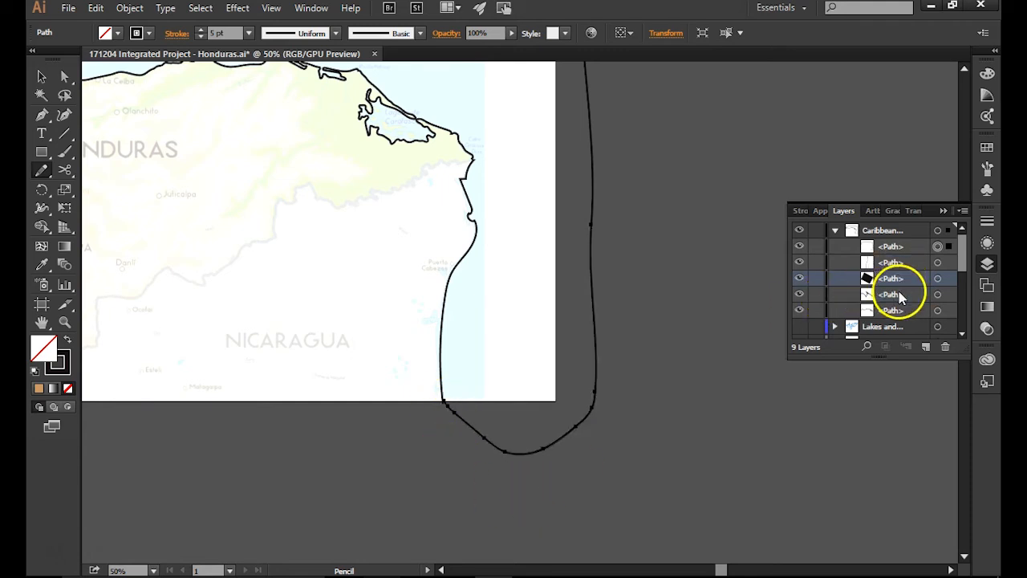
# Step: Select all paths on the Caribbean Sea layer and join them into a single path
pyautogui.moveTo(597, 221); pyautogui.dragTo(747, 275)
pyautogui.press('v')
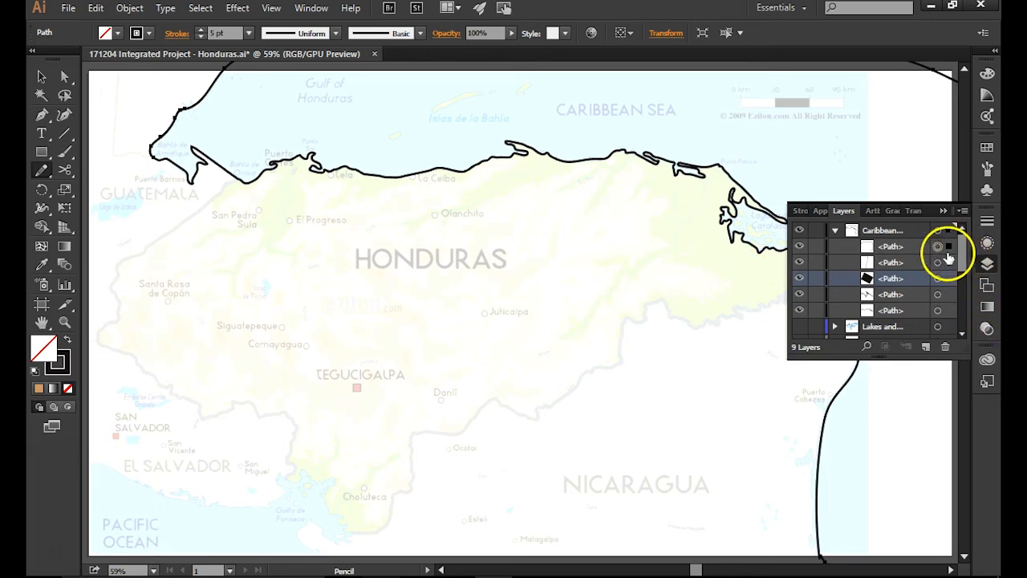
pyautogui.keyDown('shift'); pyautogui.click(938, 296); pyautogui.keyUp('shift')
pyautogui.keyDown('shift'); pyautogui.click(938, 311); pyautogui.keyUp('shift')
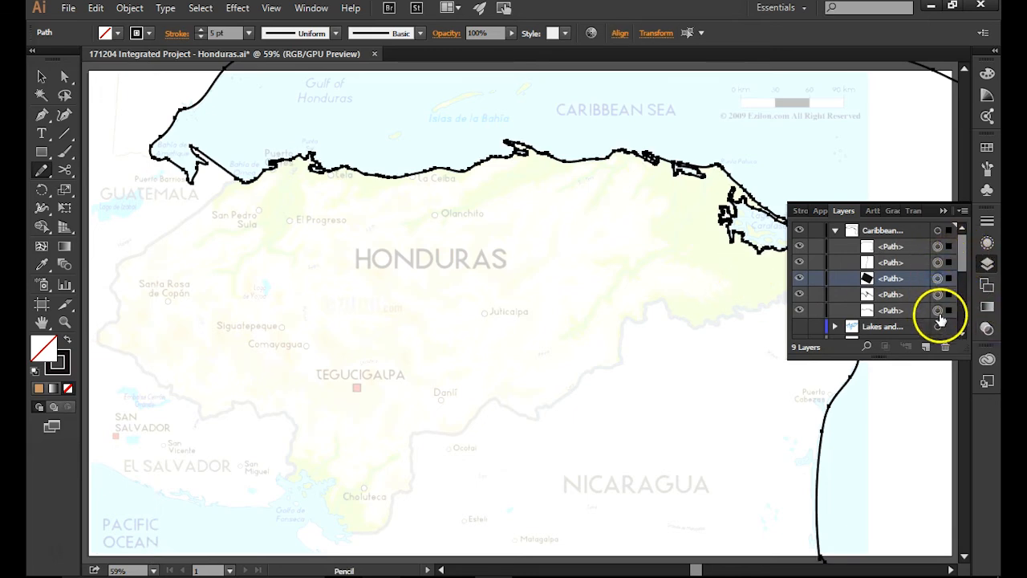
pyautogui.hotkey('ctrl', 'j')
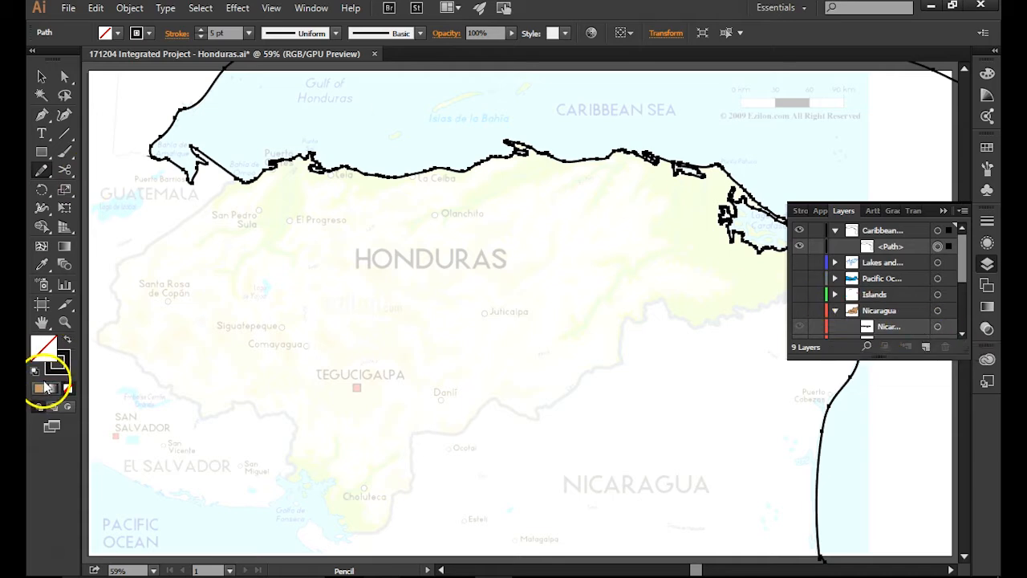
# Step: Fill the joined sea shape with bright blue and collapse the Caribbean Sea layer
pyautogui.click(119, 34)
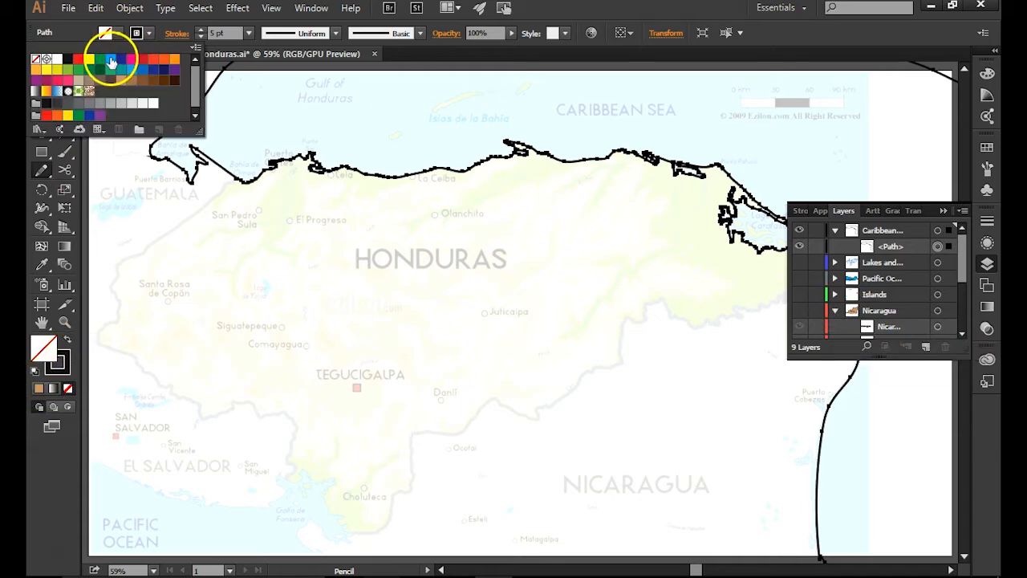
pyautogui.click(111, 58)
pyautogui.click(231, 129)
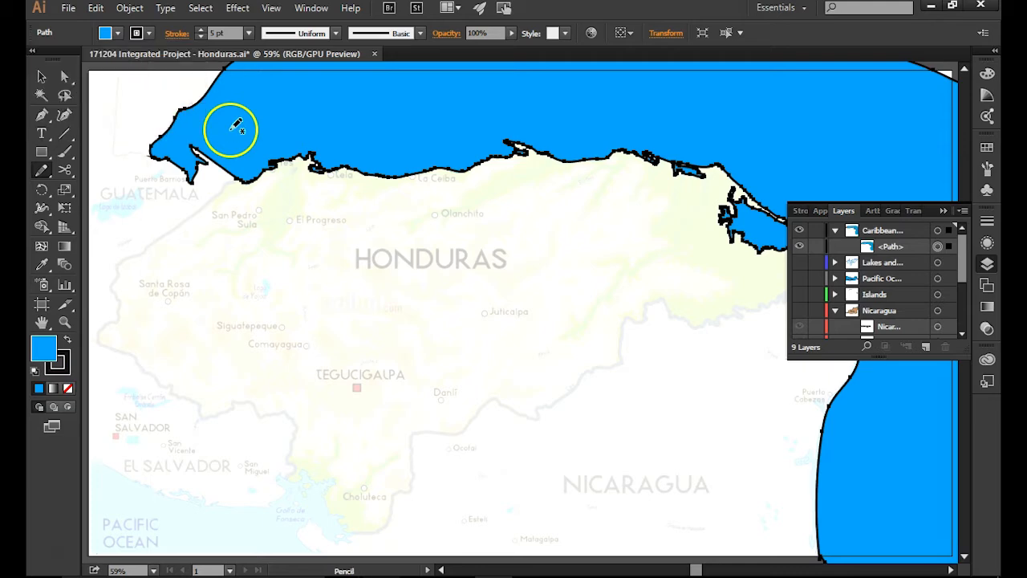
pyautogui.hotkey('ctrl', '-')
pyautogui.hotkey('ctrl', '-')
pyautogui.moveTo(559, 253); pyautogui.dragTo(414, 332)
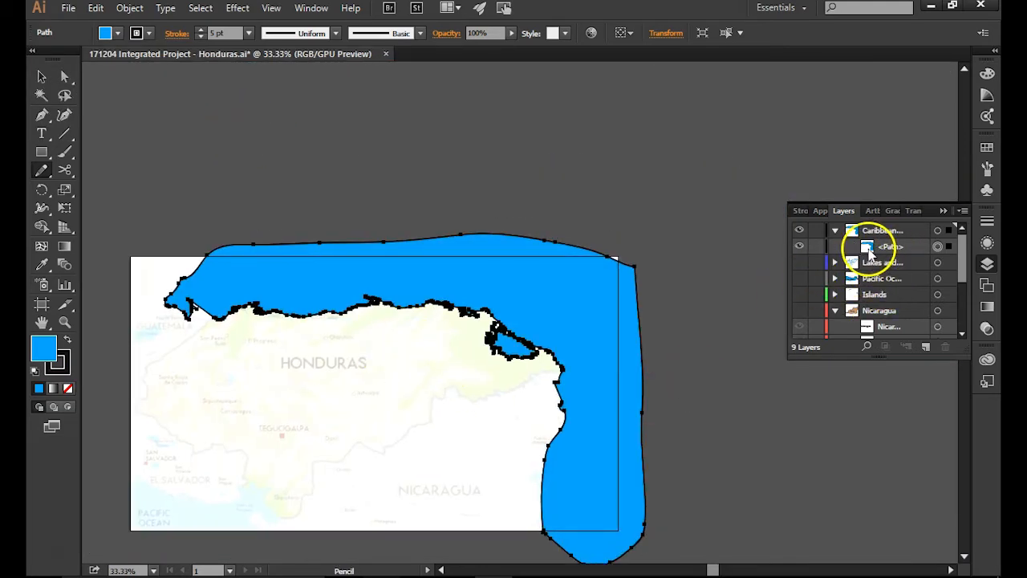
pyautogui.click(835, 231)
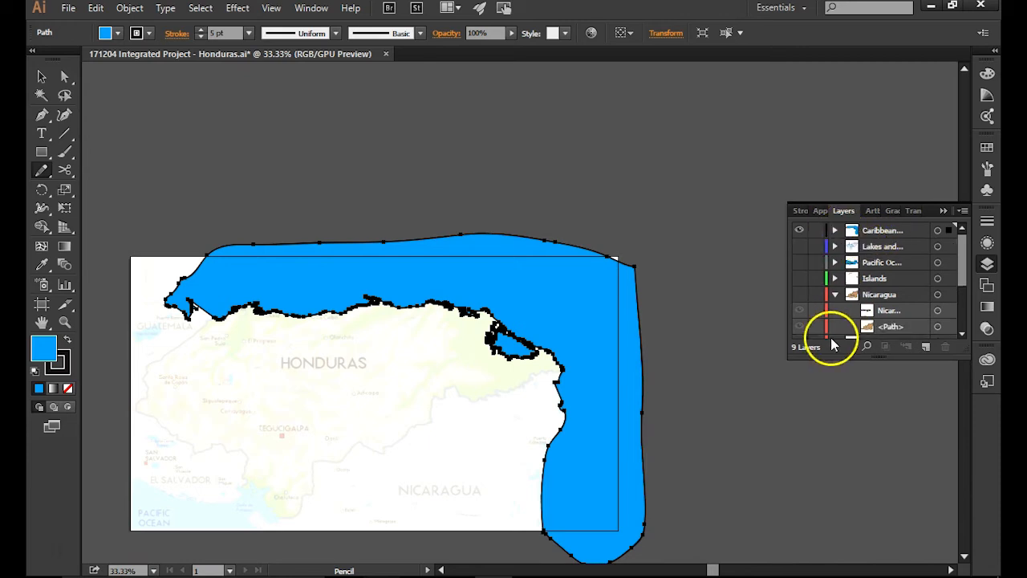
# Step: Move the sea shape's anchor point near the artboard's upper-right corner outward so the shape covers that corner
pyautogui.click(65, 76)
pyautogui.moveTo(605, 260); pyautogui.dragTo(634, 245)
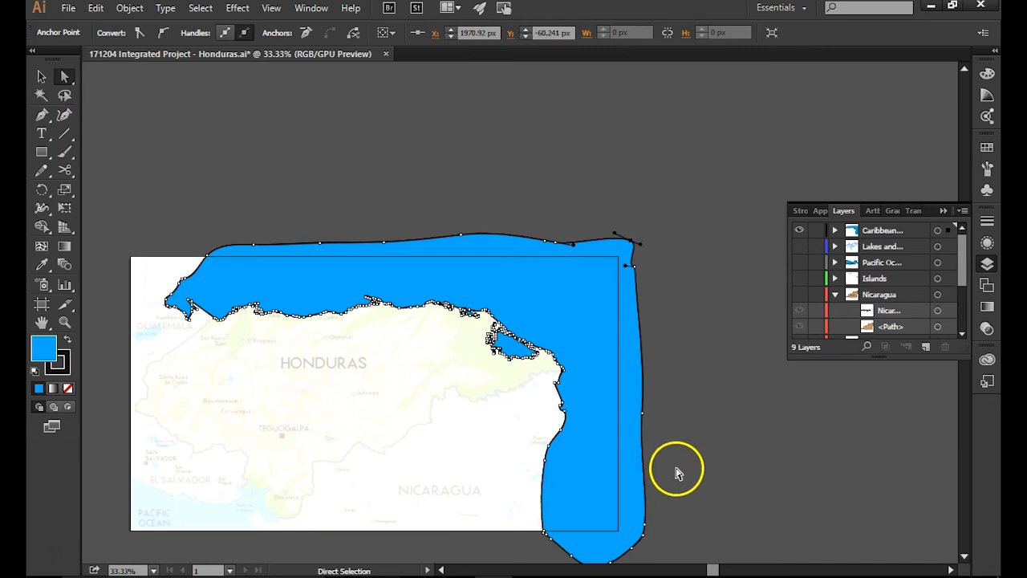
pyautogui.moveTo(438, 316); pyautogui.dragTo(586, 296)
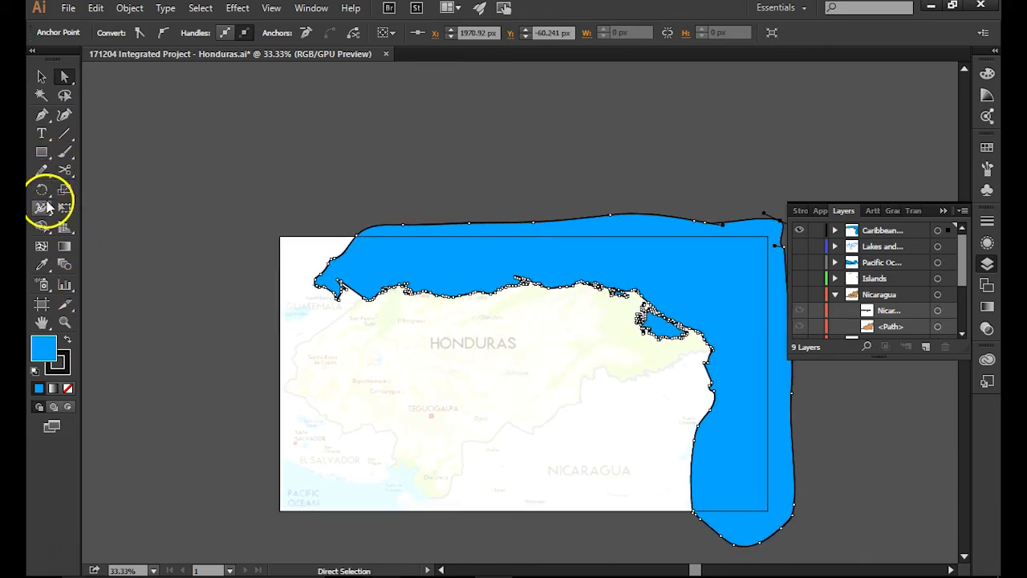
# Step: Add an area text label reading "Caribbean Sea" in the sea north of Honduras and set its font size to 72 pt
pyautogui.click(41, 133)
pyautogui.moveTo(460, 239); pyautogui.dragTo(623, 271)
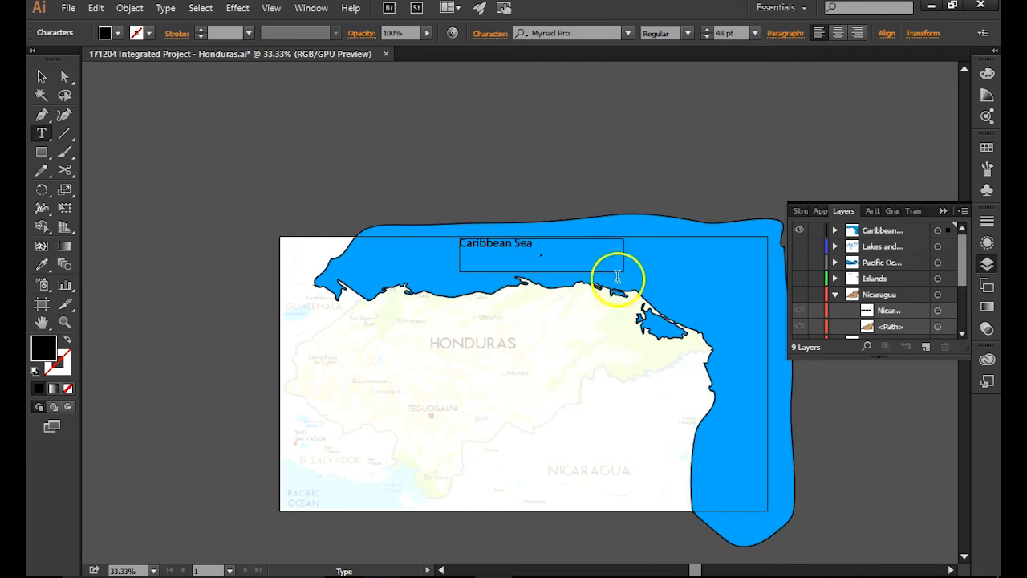
pyautogui.hotkey('ctrl', 'a')
pyautogui.click(754, 33)
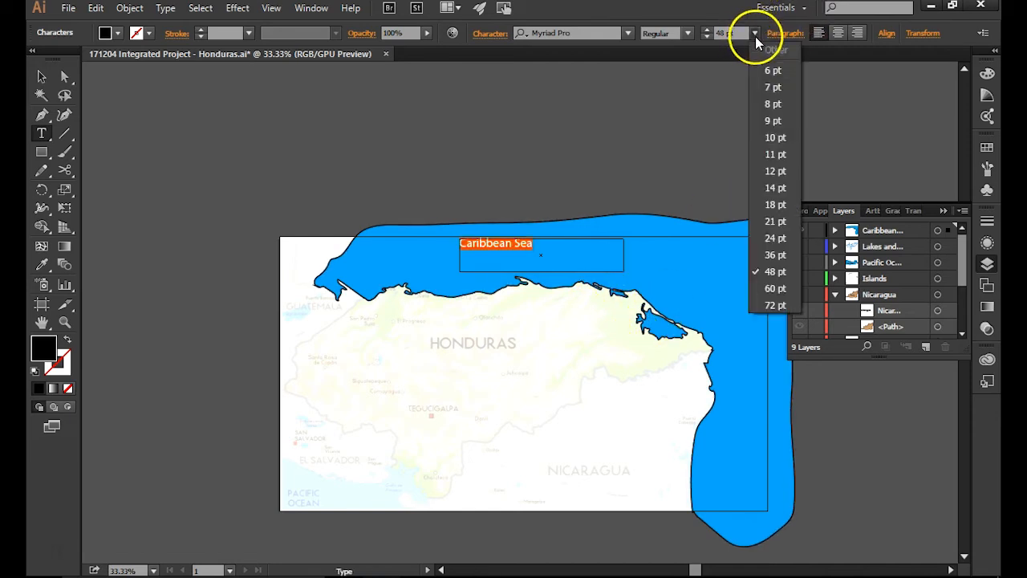
pyautogui.click(775, 305)
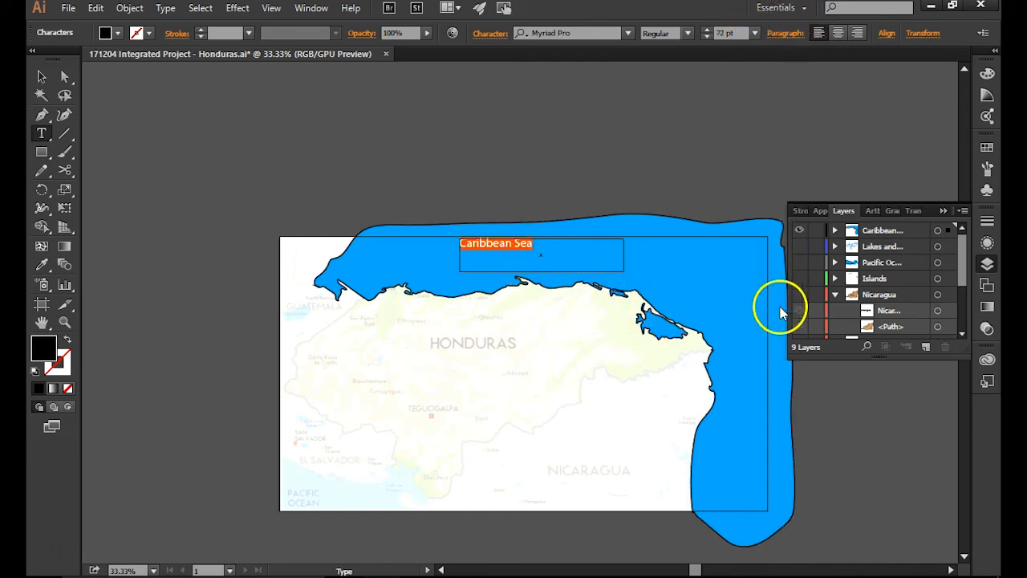
# Step: Move the Caribbean Sea label slightly right and down within the sea and set its font size to 100 pt
pyautogui.click(38, 75)
pyautogui.moveTo(590, 245); pyautogui.dragTo(607, 259)
pyautogui.hotkey('ctrl', 'z')
pyautogui.click(519, 246)
pyautogui.moveTo(519, 245); pyautogui.dragTo(540, 249)
pyautogui.click(731, 32)
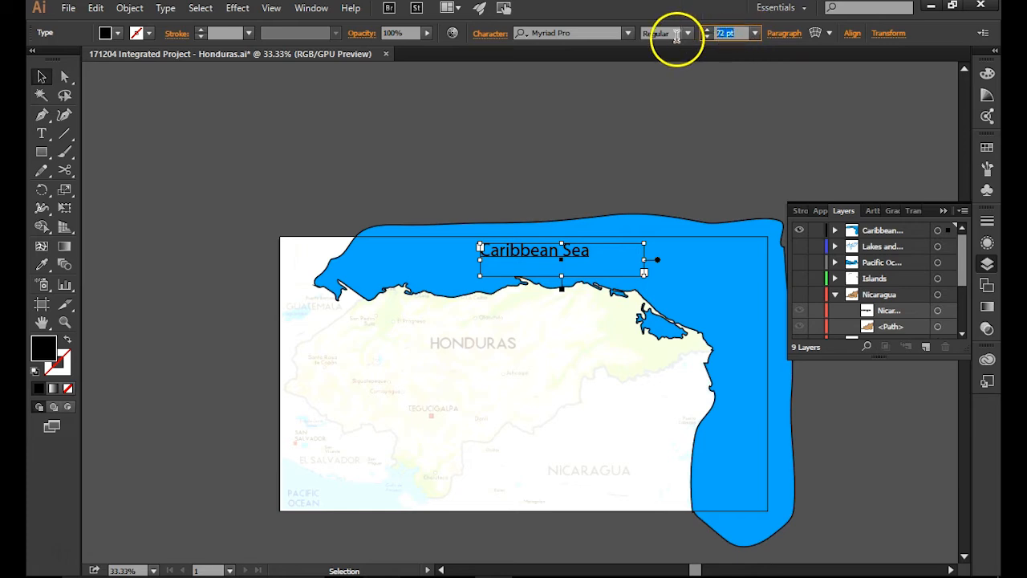
pyautogui.press('Return')
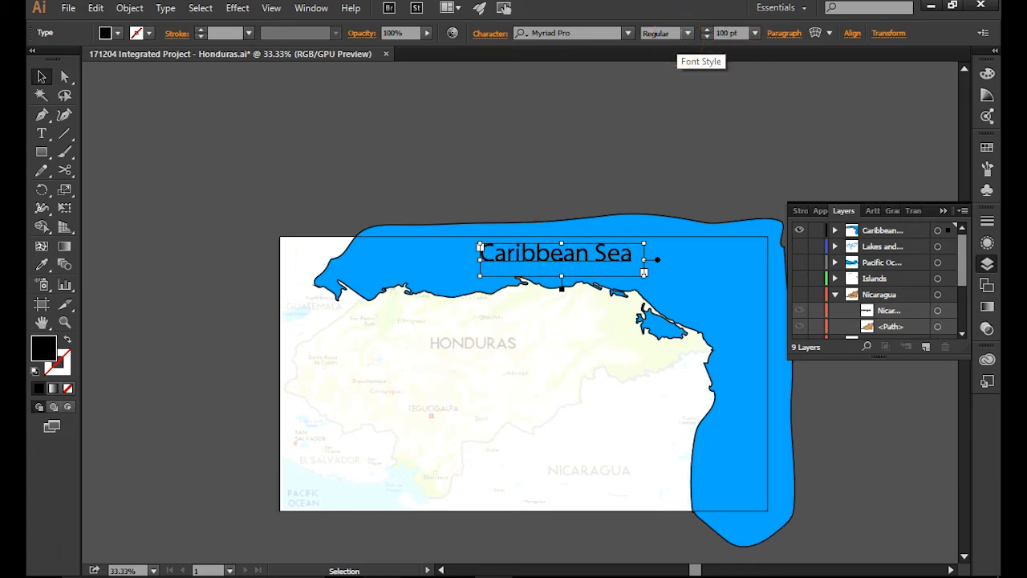
# Step: Make the Islands layer visible
pyautogui.scroll(-3, 827, 287)
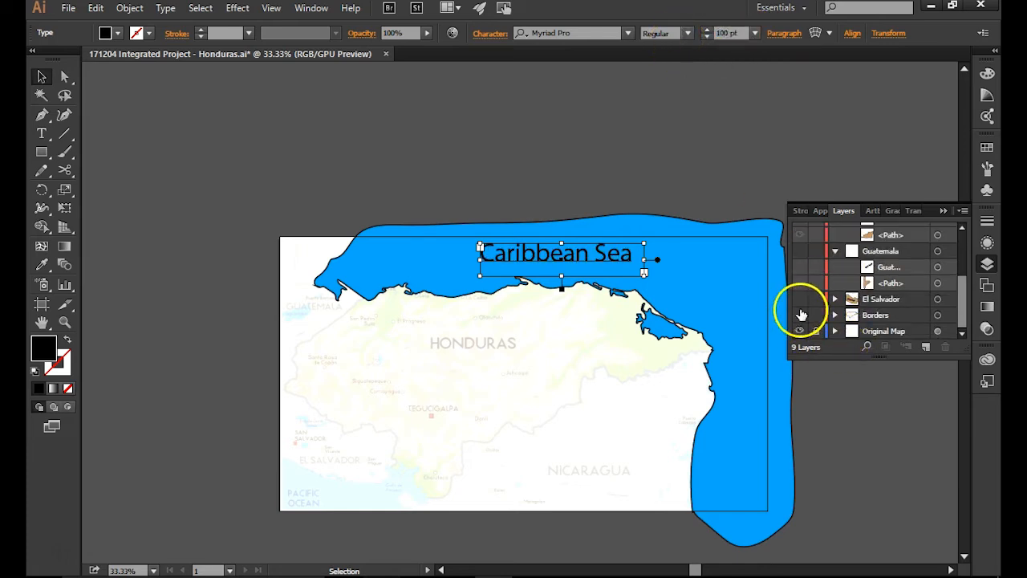
pyautogui.scroll(3, 826, 297)
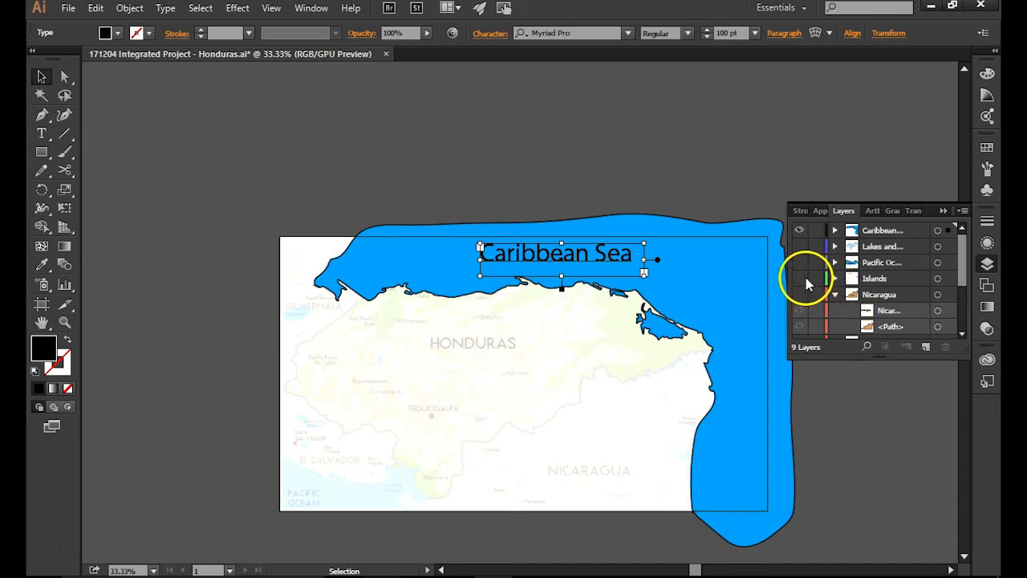
pyautogui.click(799, 278)
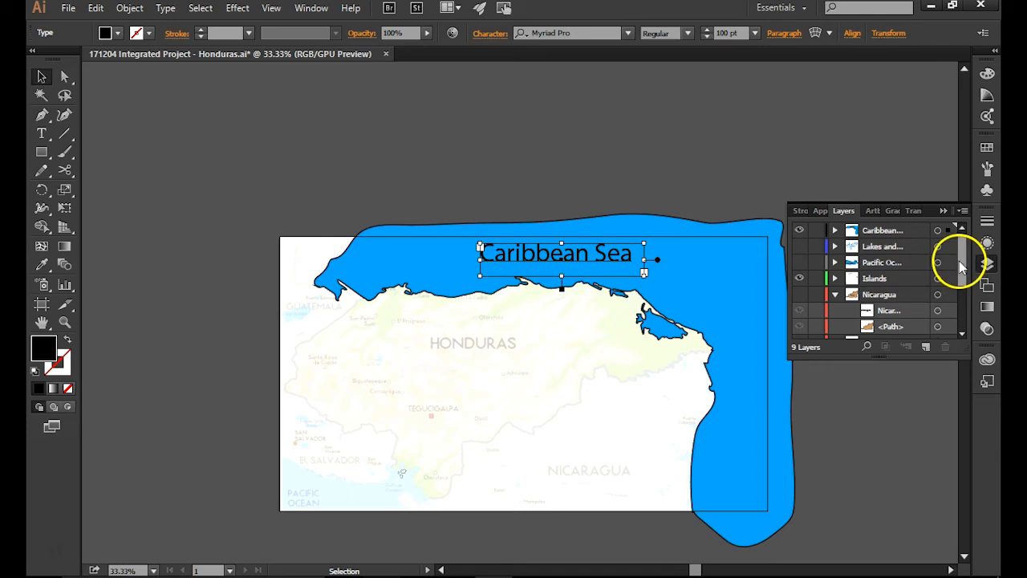
# Step: Collapse the Nicaragua and Guatemala layers and extend the layer list so that all layers fit in view
pyautogui.click(868, 231)
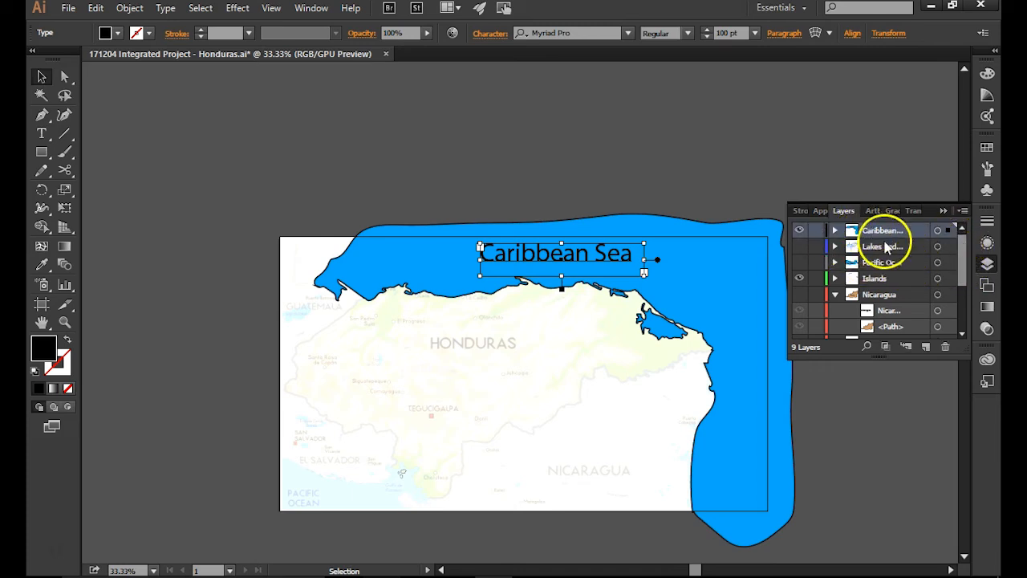
pyautogui.keyDown('ctrl'); pyautogui.click(889, 263); pyautogui.keyUp('ctrl')
pyautogui.moveTo(963, 257)
pyautogui.mouseDown()
pyautogui.moveTo(962, 276)
pyautogui.moveTo(960, 264)
pyautogui.mouseUp()
pyautogui.click(834, 279)
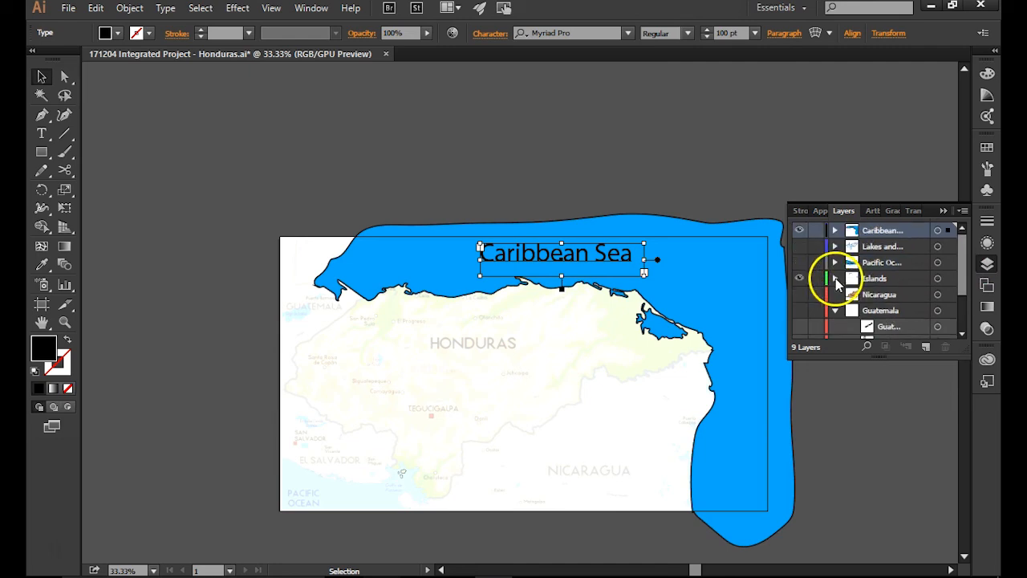
pyautogui.click(836, 311)
pyautogui.moveTo(852, 361); pyautogui.dragTo(865, 537)
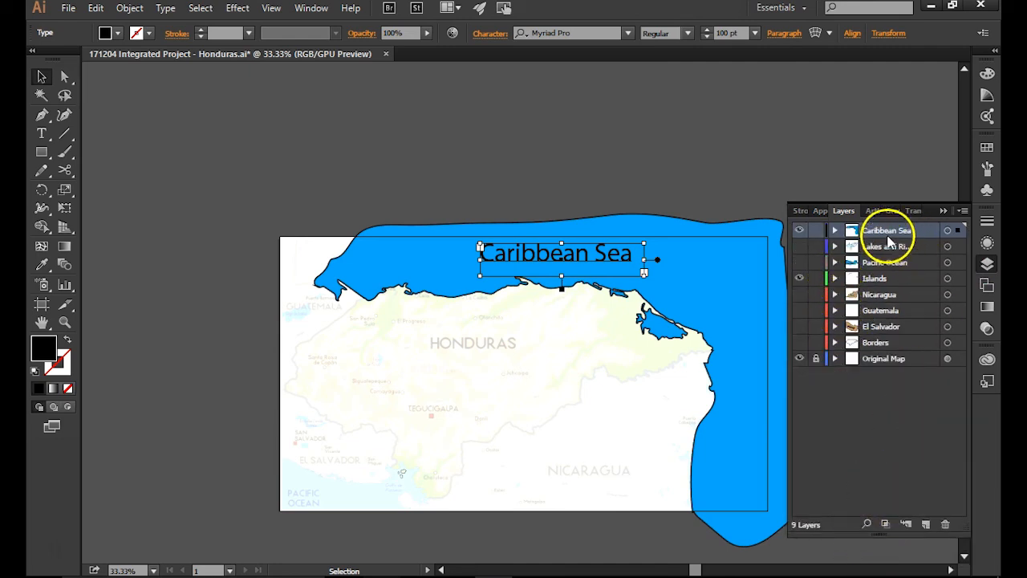
# Step: Move the Caribbean Sea and Pacific Ocean layers below Borders, with Pacific Ocean directly above Original Map
pyautogui.keyDown('shift'); pyautogui.click(886, 266); pyautogui.keyUp('shift')
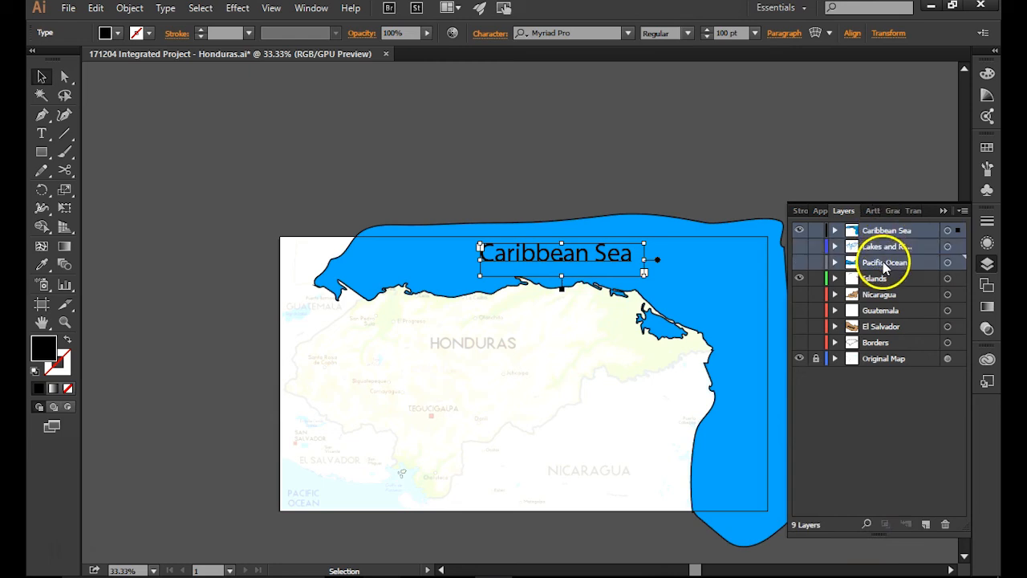
pyautogui.click(947, 231)
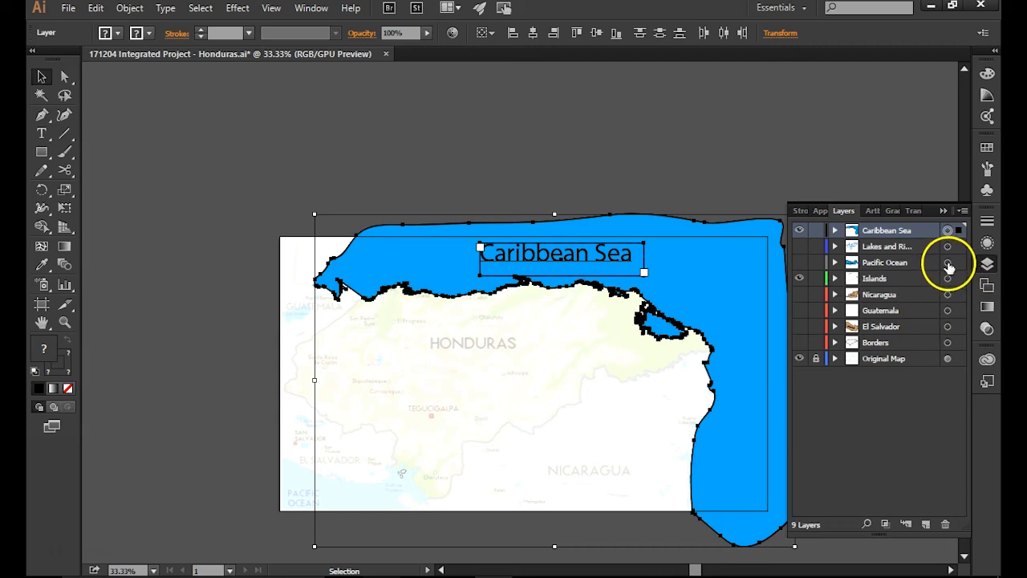
pyautogui.moveTo(896, 241); pyautogui.dragTo(891, 342)
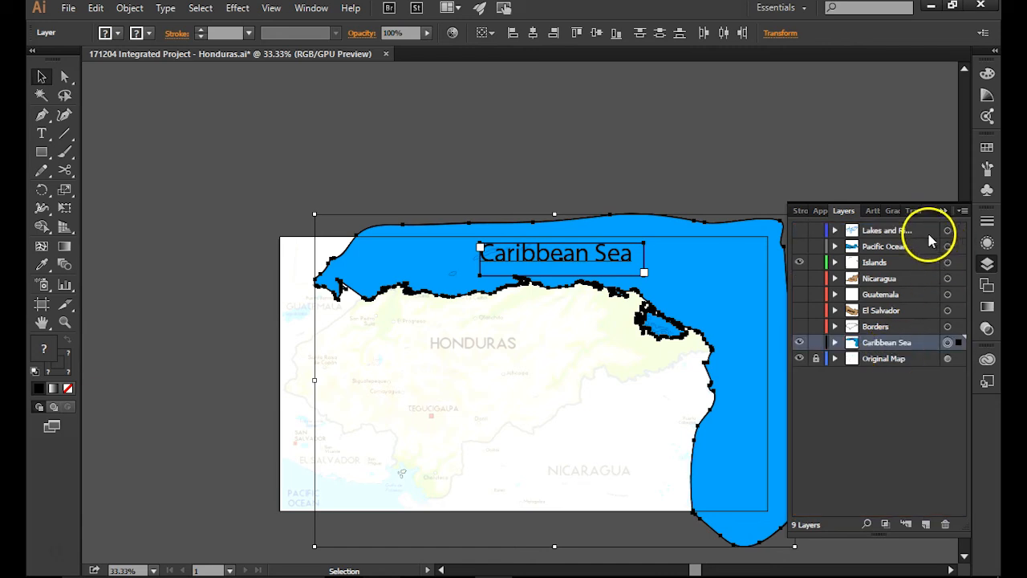
pyautogui.moveTo(889, 246); pyautogui.dragTo(892, 358)
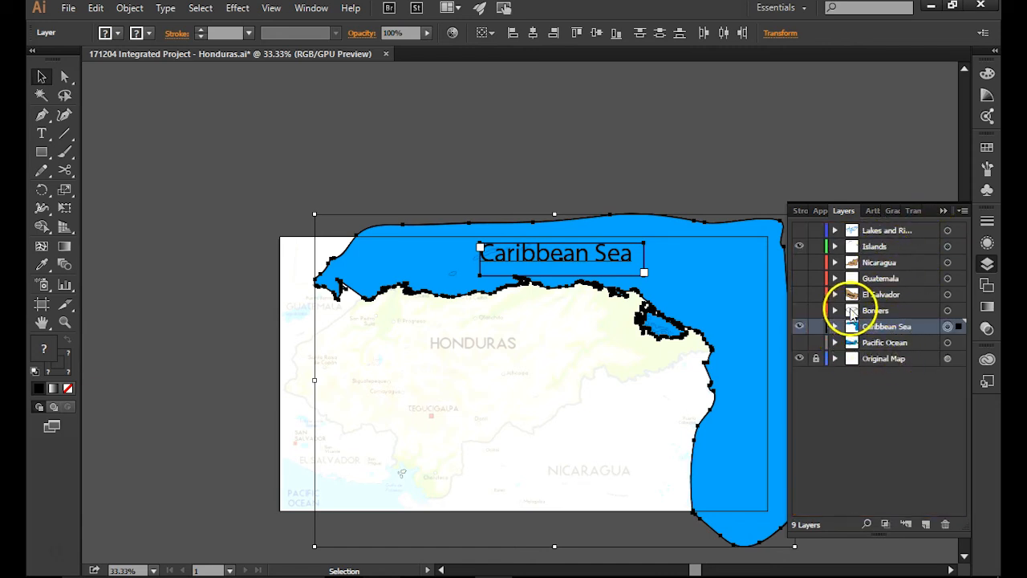
# Step: Show all hidden layers and move the Caribbean Sea label east, clear of the islands
pyautogui.moveTo(800, 230); pyautogui.dragTo(800, 378)
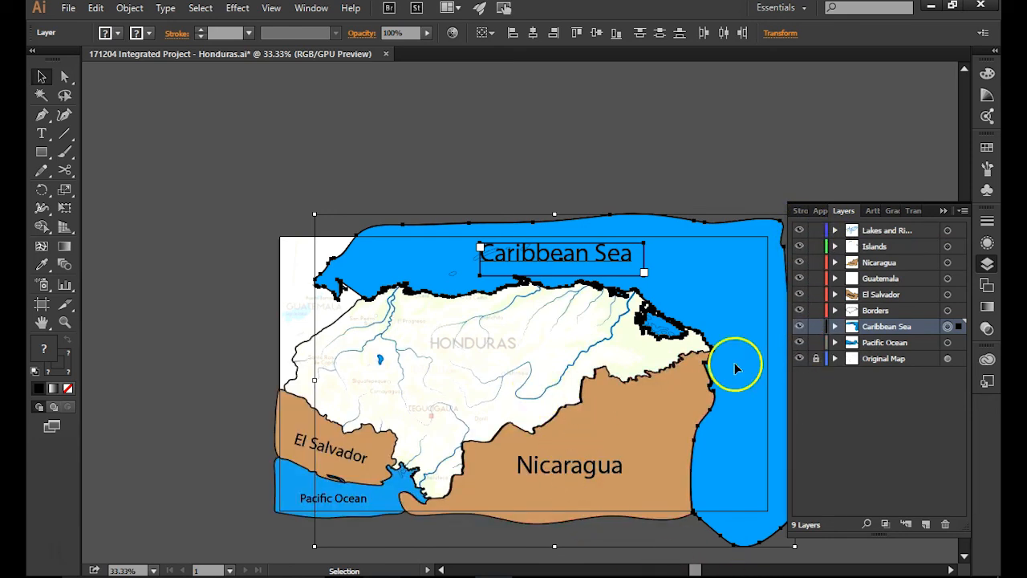
pyautogui.click(658, 129)
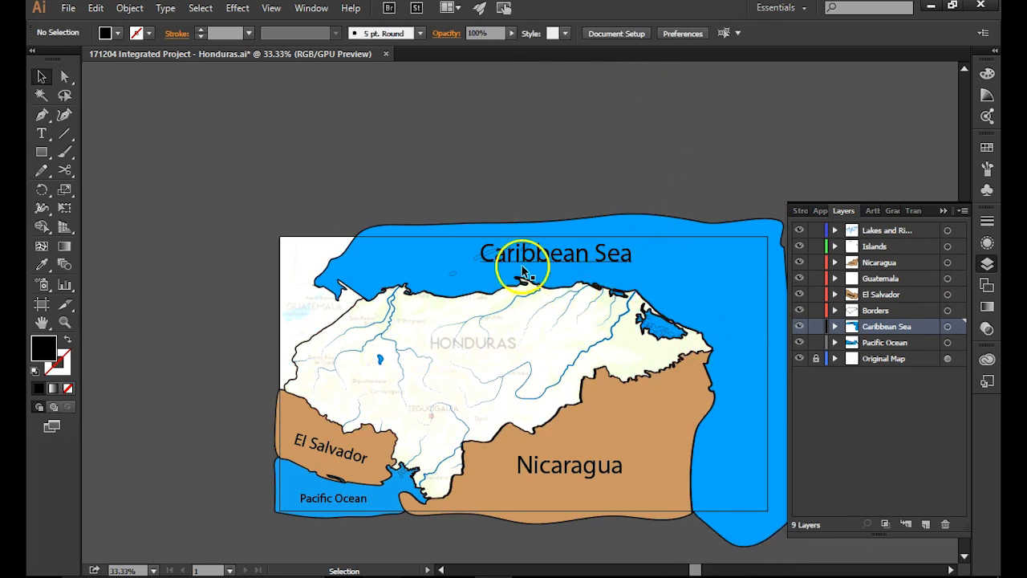
pyautogui.moveTo(523, 258); pyautogui.dragTo(665, 401)
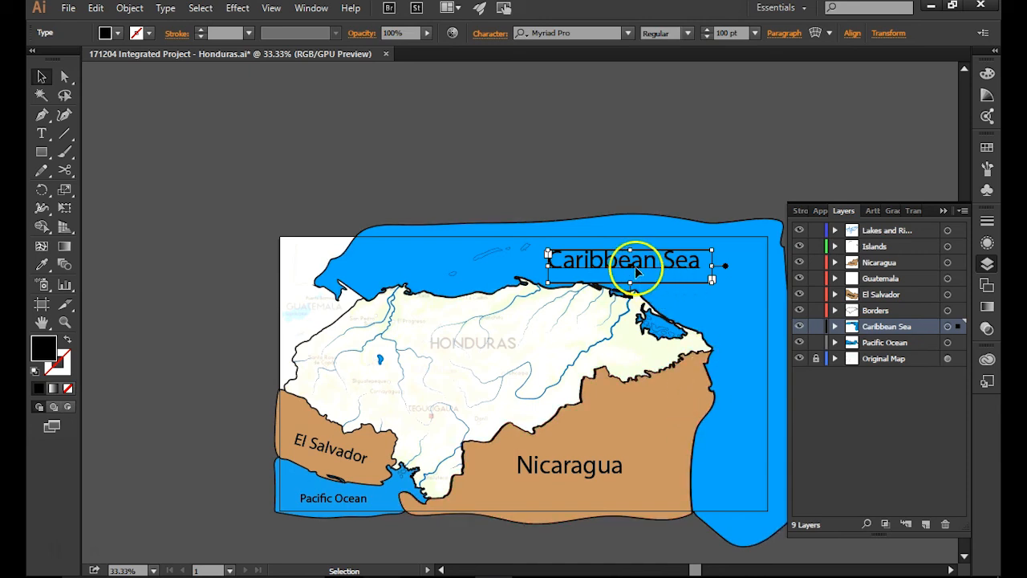
pyautogui.moveTo(634, 265); pyautogui.dragTo(649, 259)
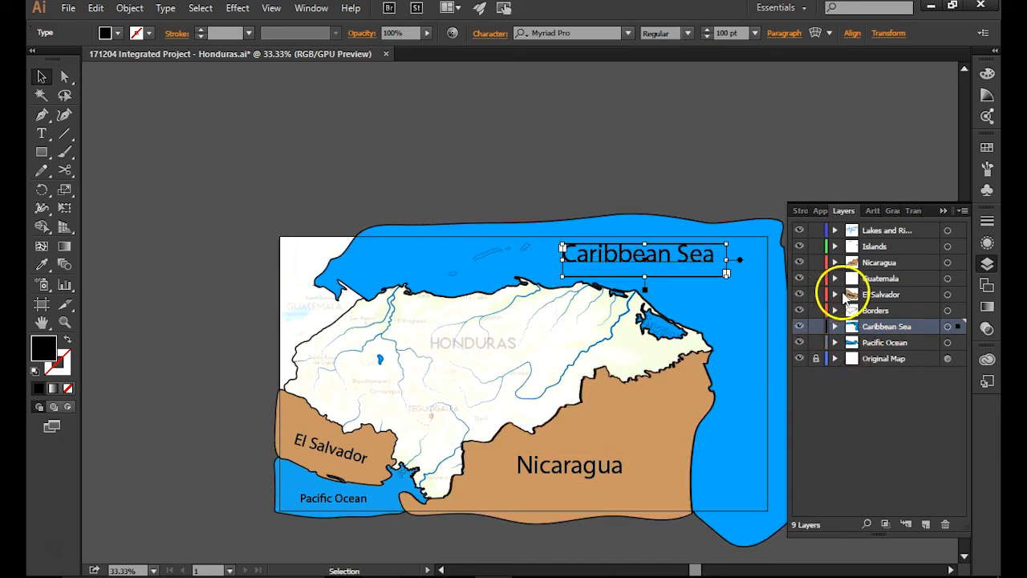
# Step: Expand the Guatemala layer and make its hidden path visible
pyautogui.click(835, 277)
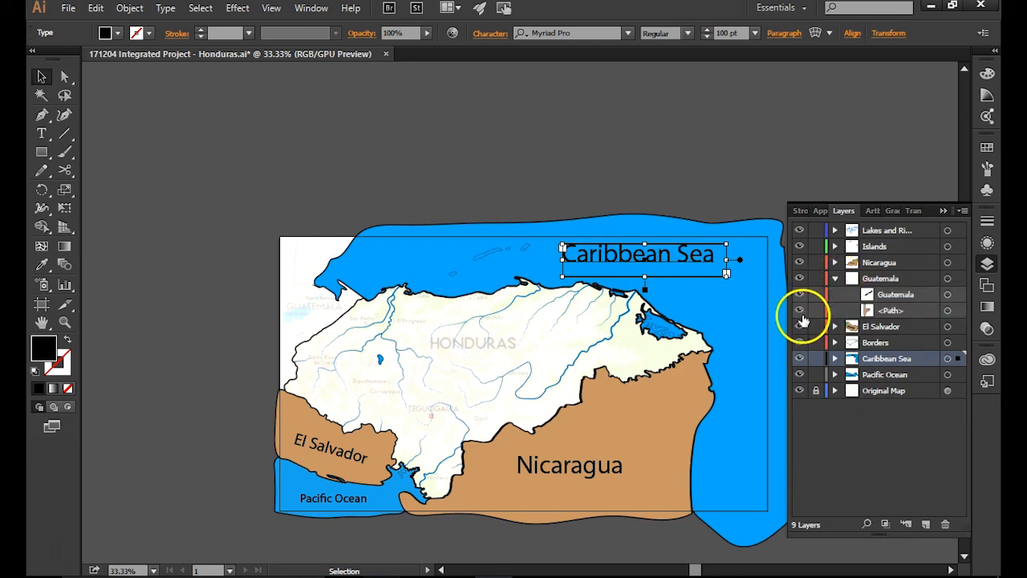
pyautogui.click(800, 310)
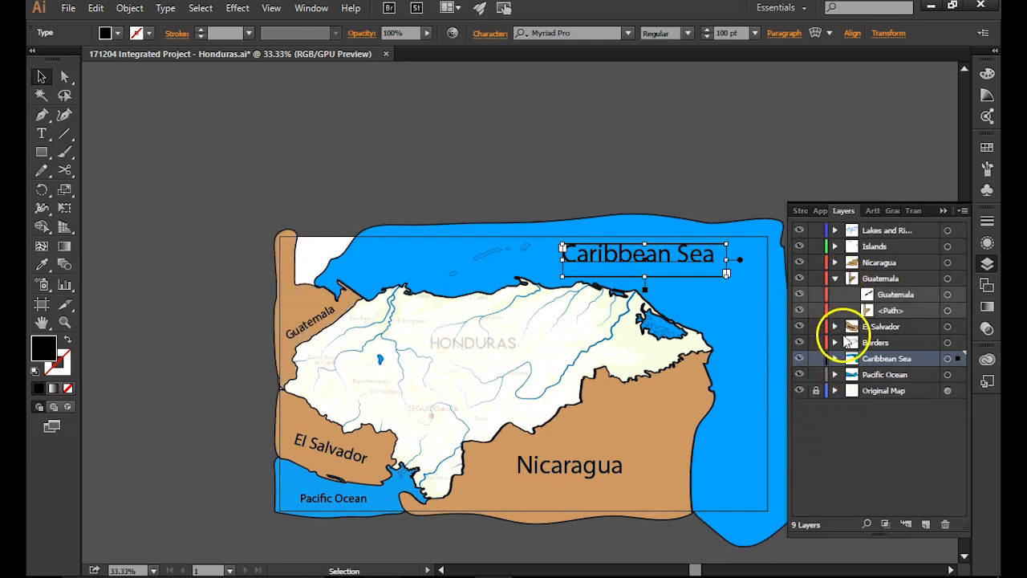